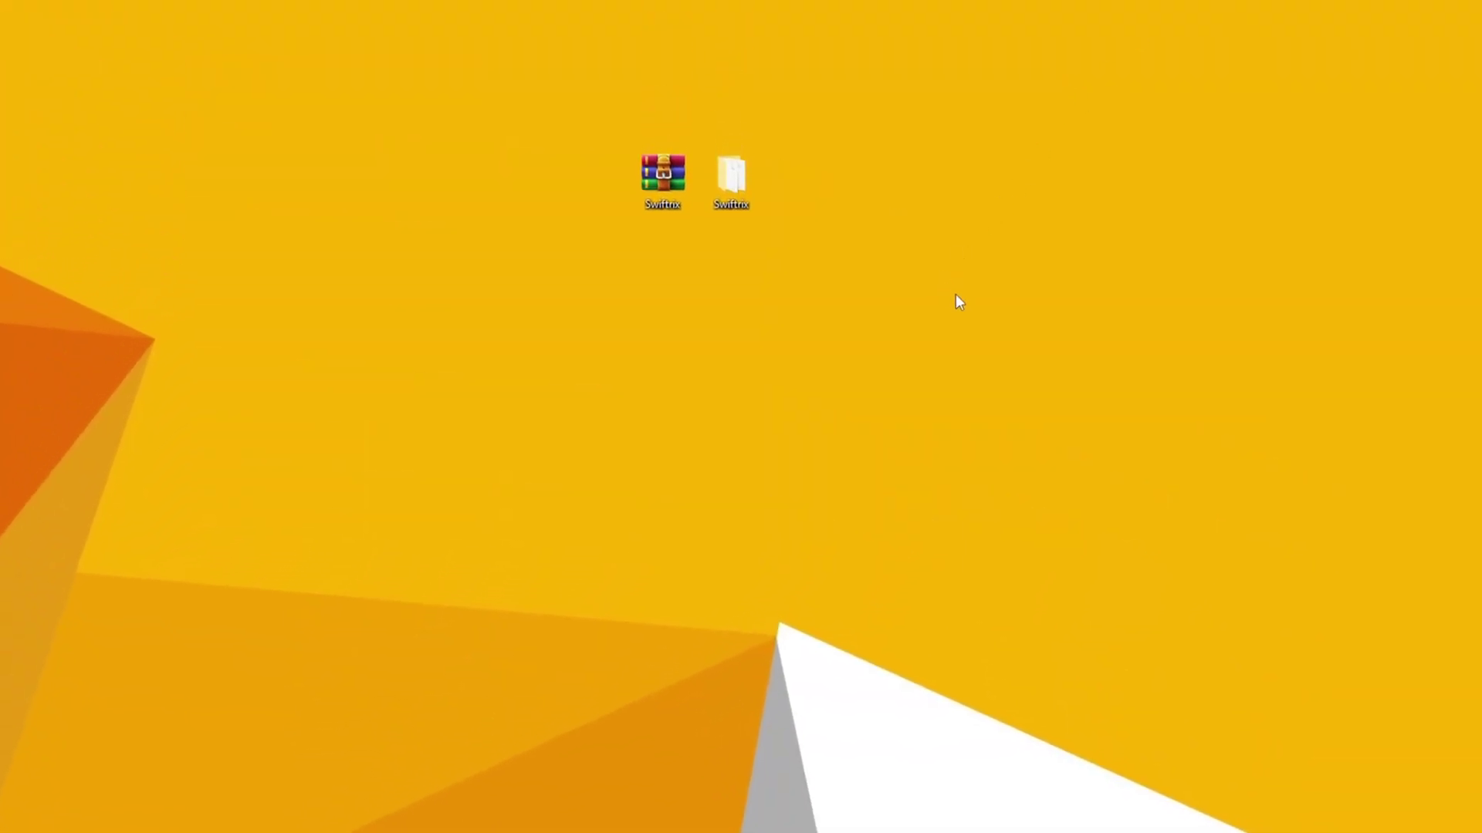
# Step: Select the Swiftrix items, confirm Windows Security real-time protection is off, and show Swiftrix.exe's options
pyautogui.moveTo(955, 294); pyautogui.dragTo(513, 114)
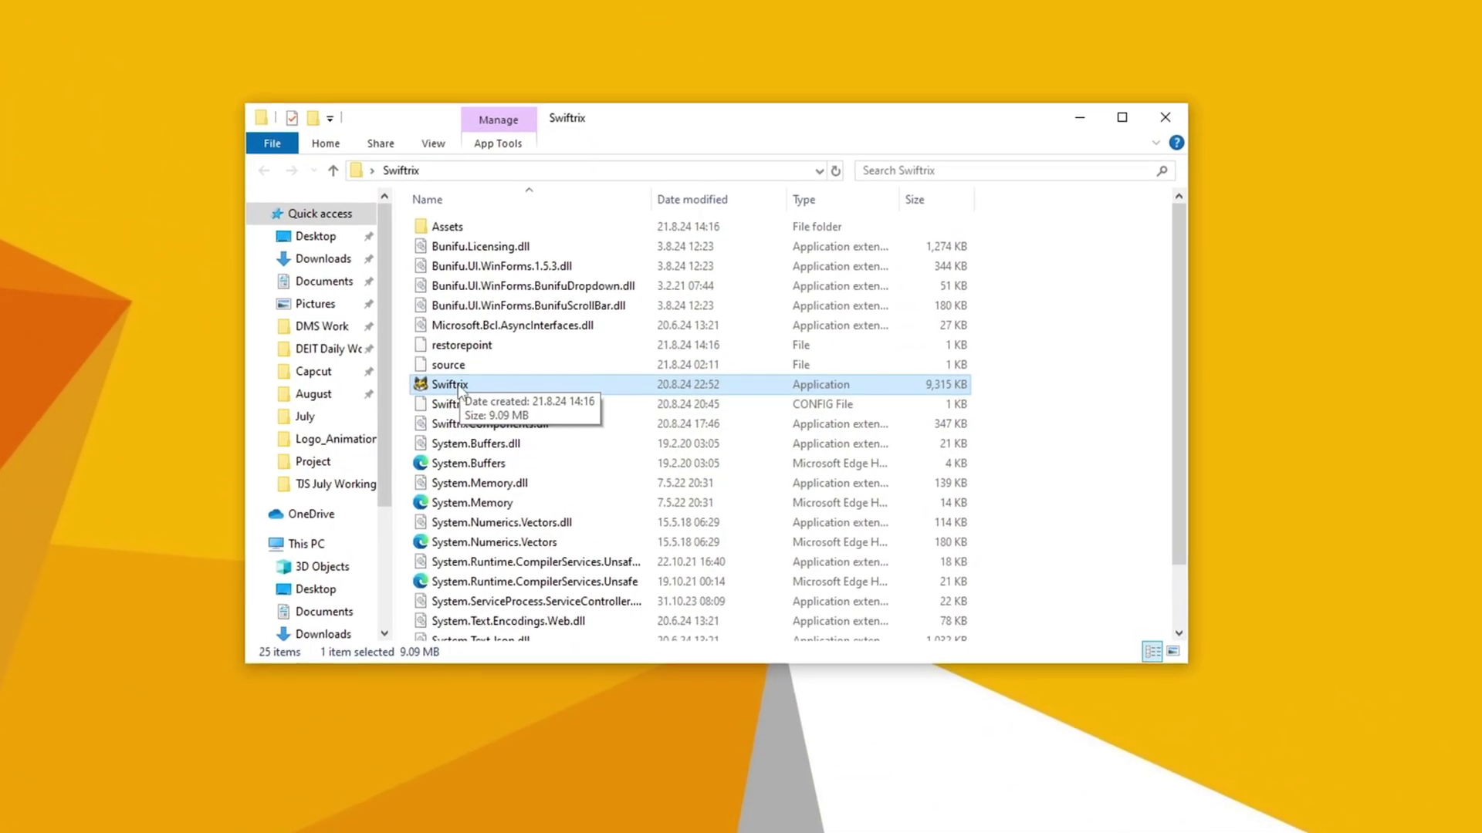
pyautogui.rightClick(506, 383)
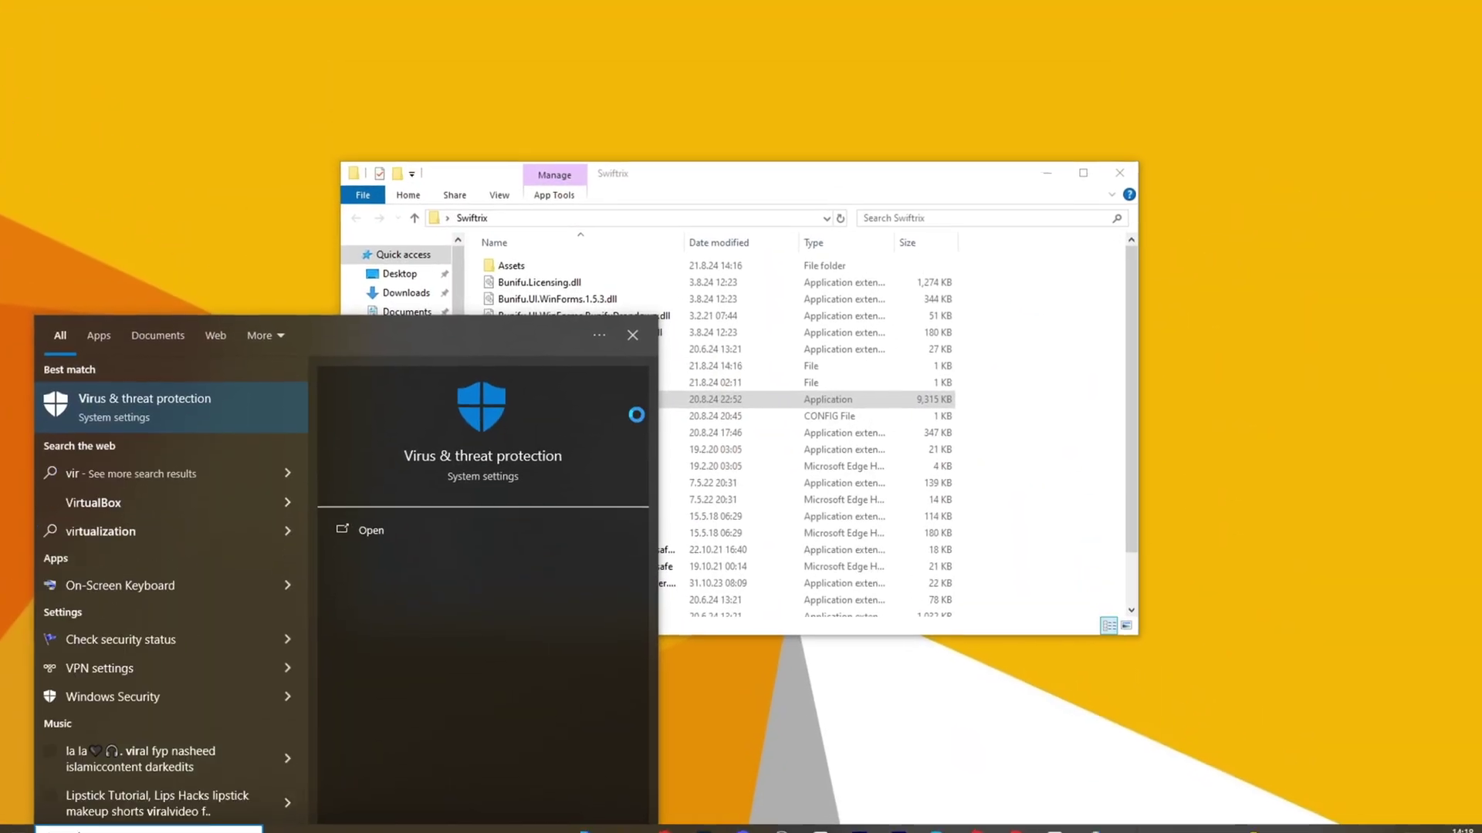
pyautogui.press('Return')
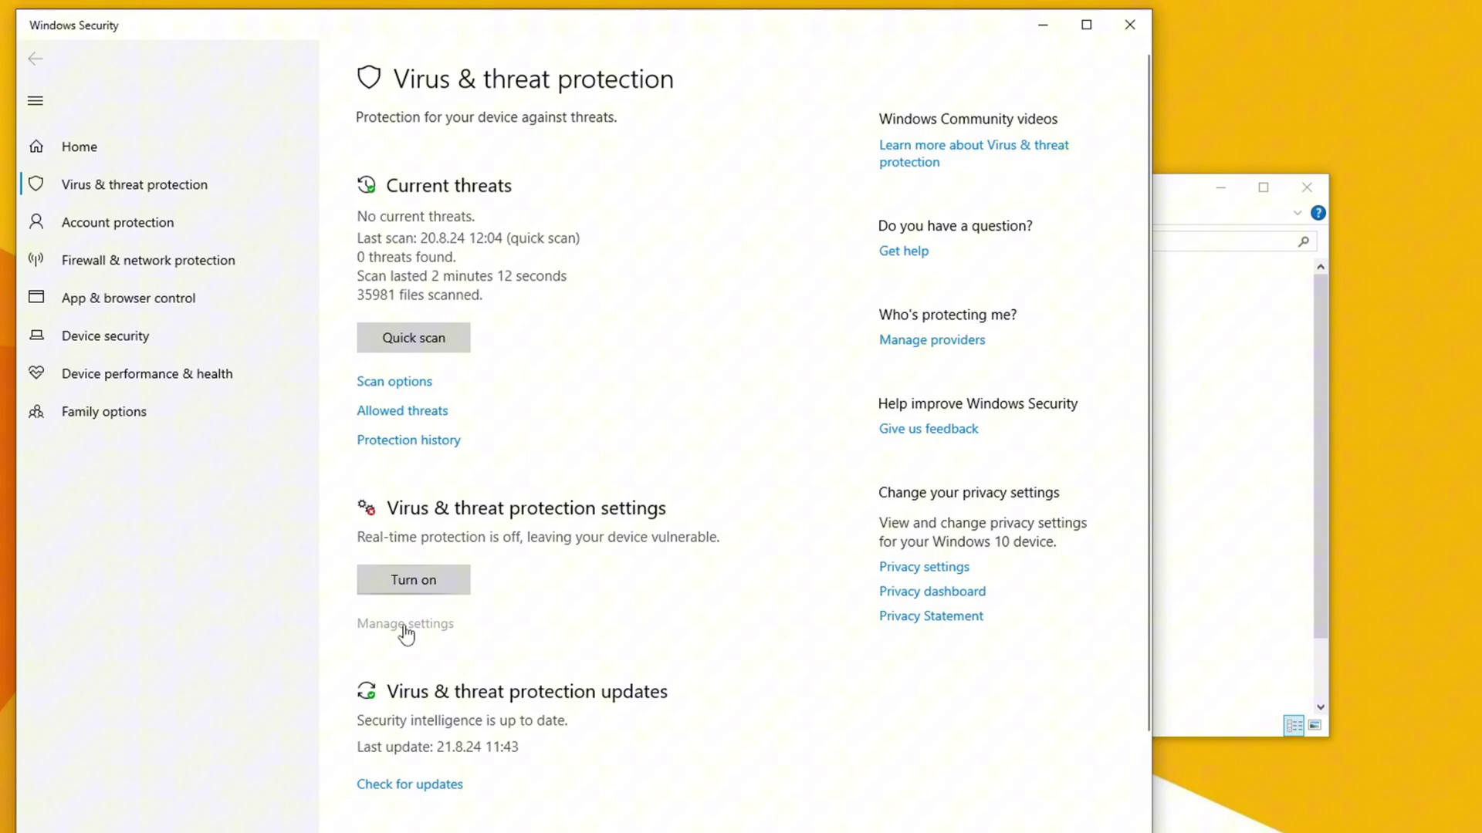
pyautogui.click(404, 627)
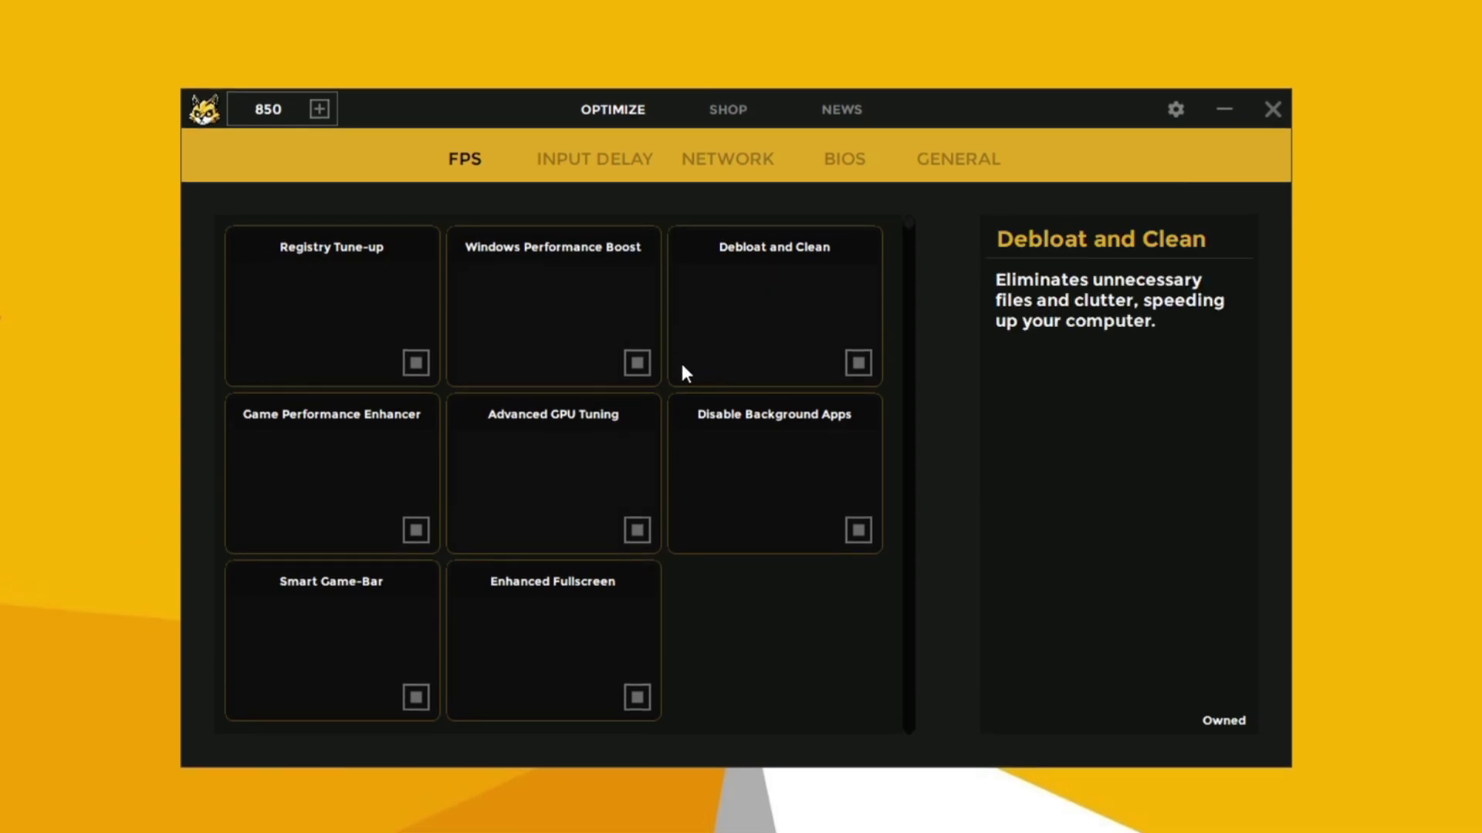
# Step: Launch Swiftrix as administrator, browse the Input Delay and other optimization tabs, then go to the Shop
pyautogui.moveTo(608, 358)
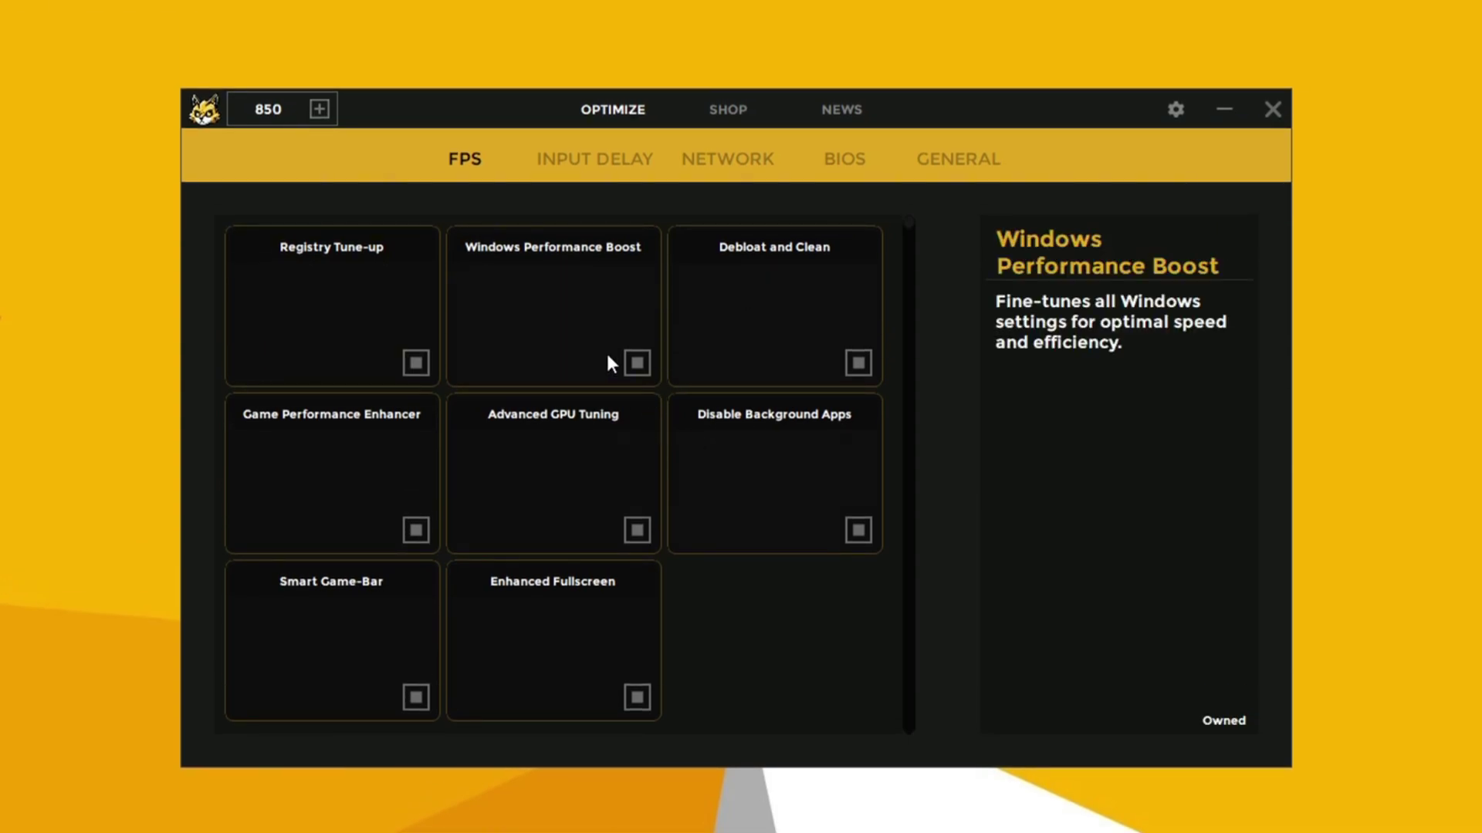
pyautogui.moveTo(727, 305)
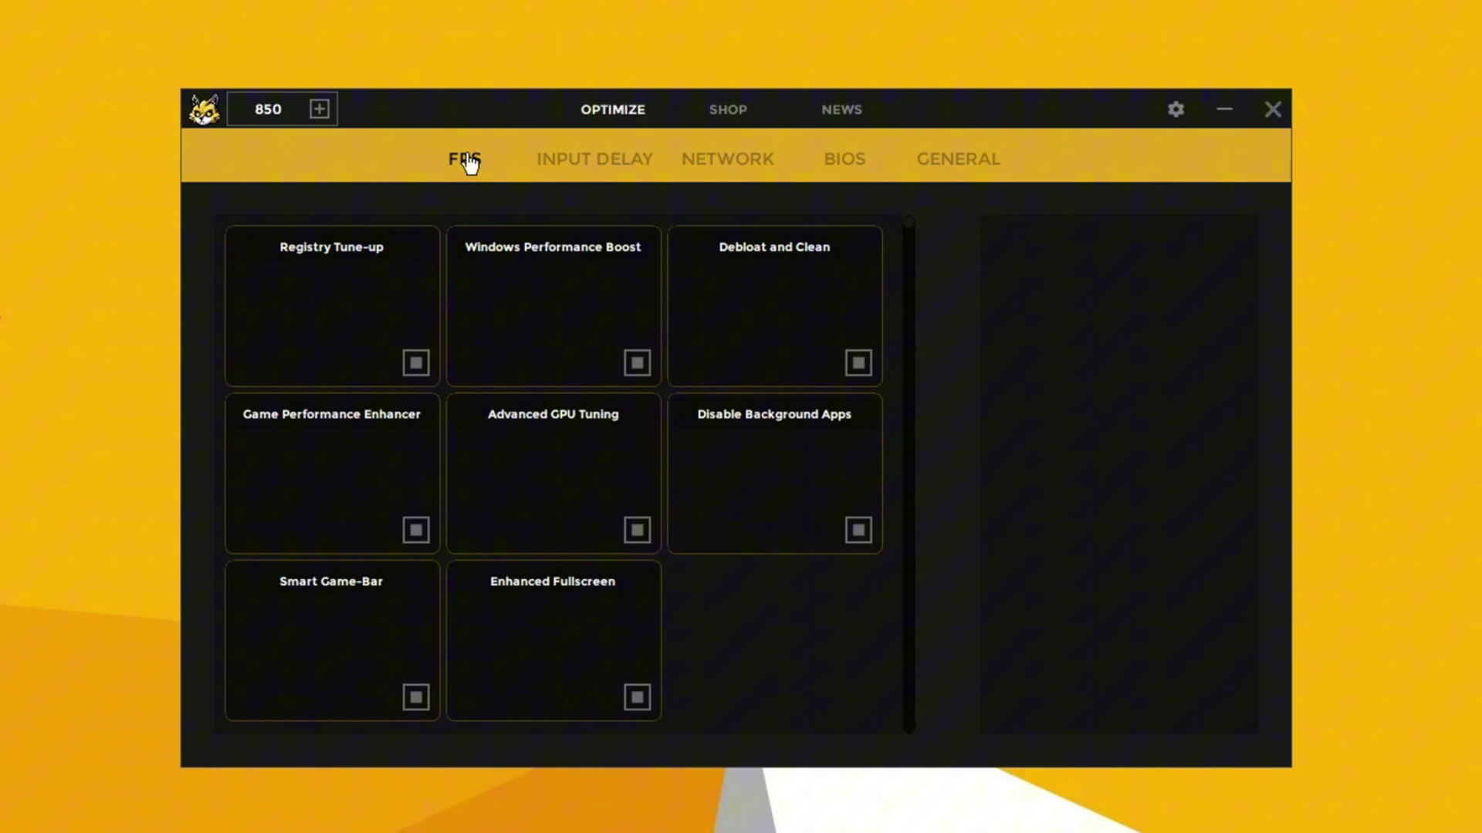
pyautogui.click(569, 171)
pyautogui.click(725, 171)
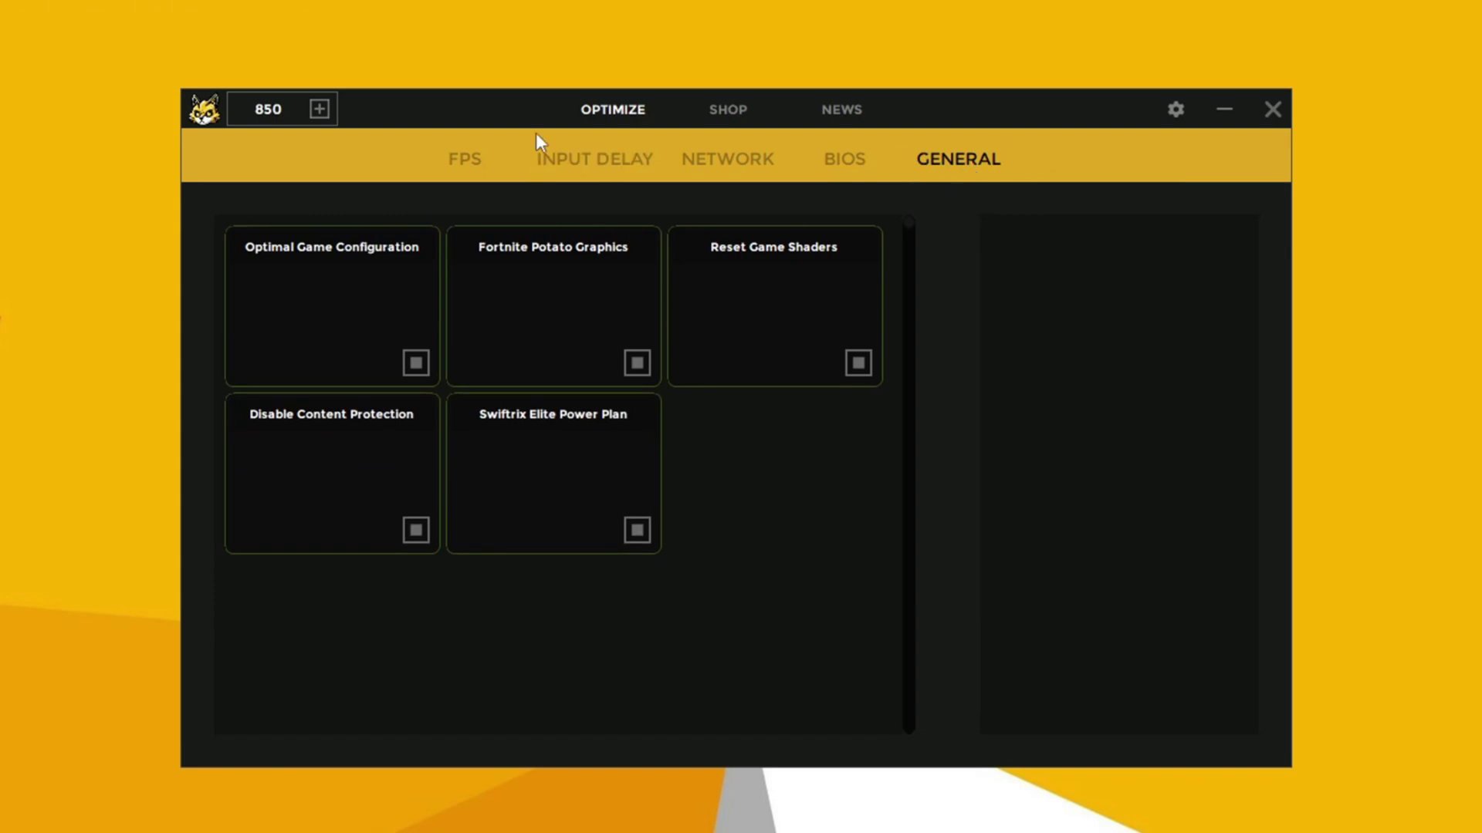
pyautogui.click(714, 118)
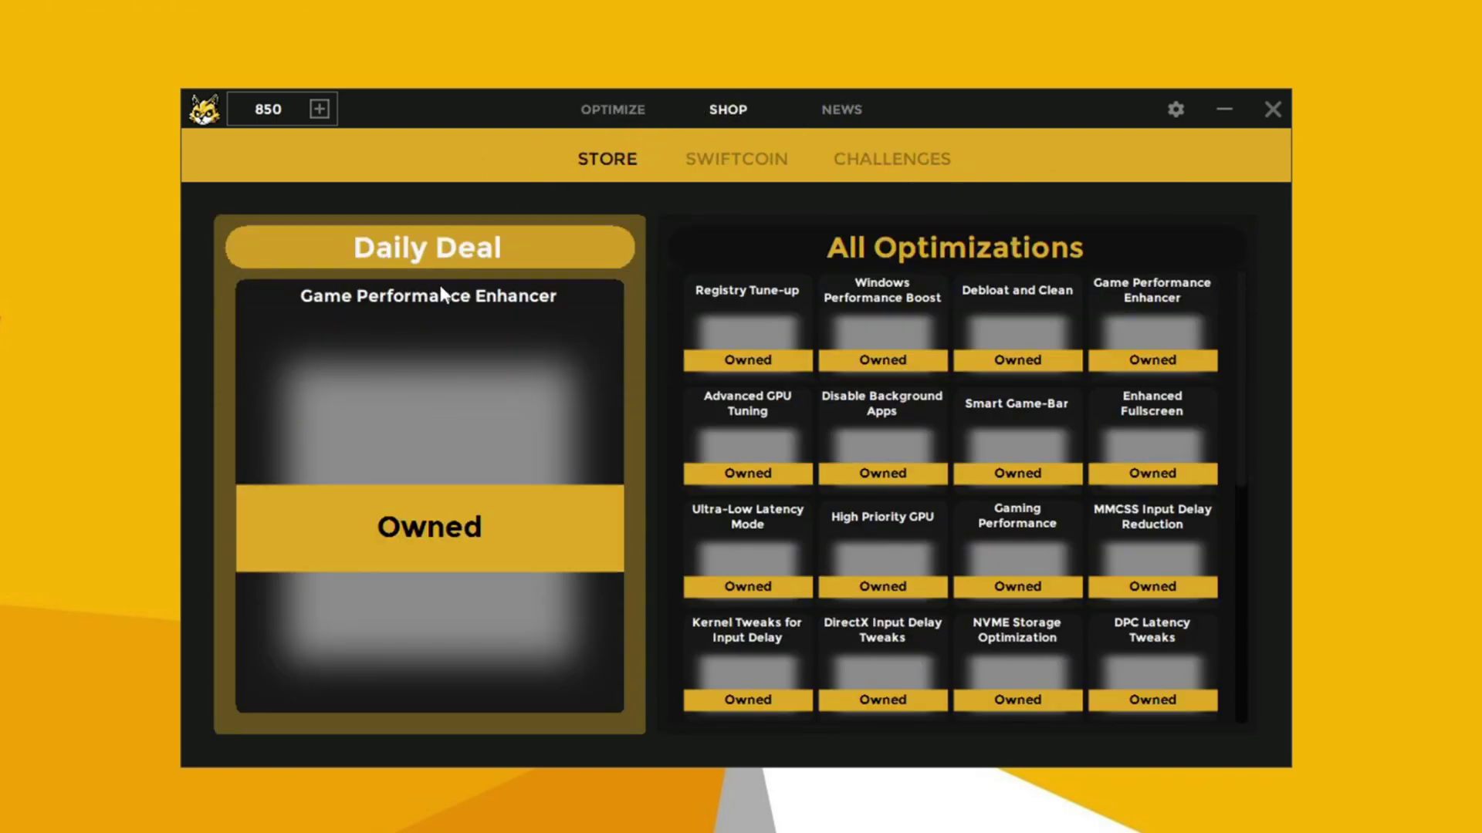
# Step: Look through the store list, SwiftCoin packs and Challenges page, then return to FPS optimizations
pyautogui.scroll(-3, 942, 417)
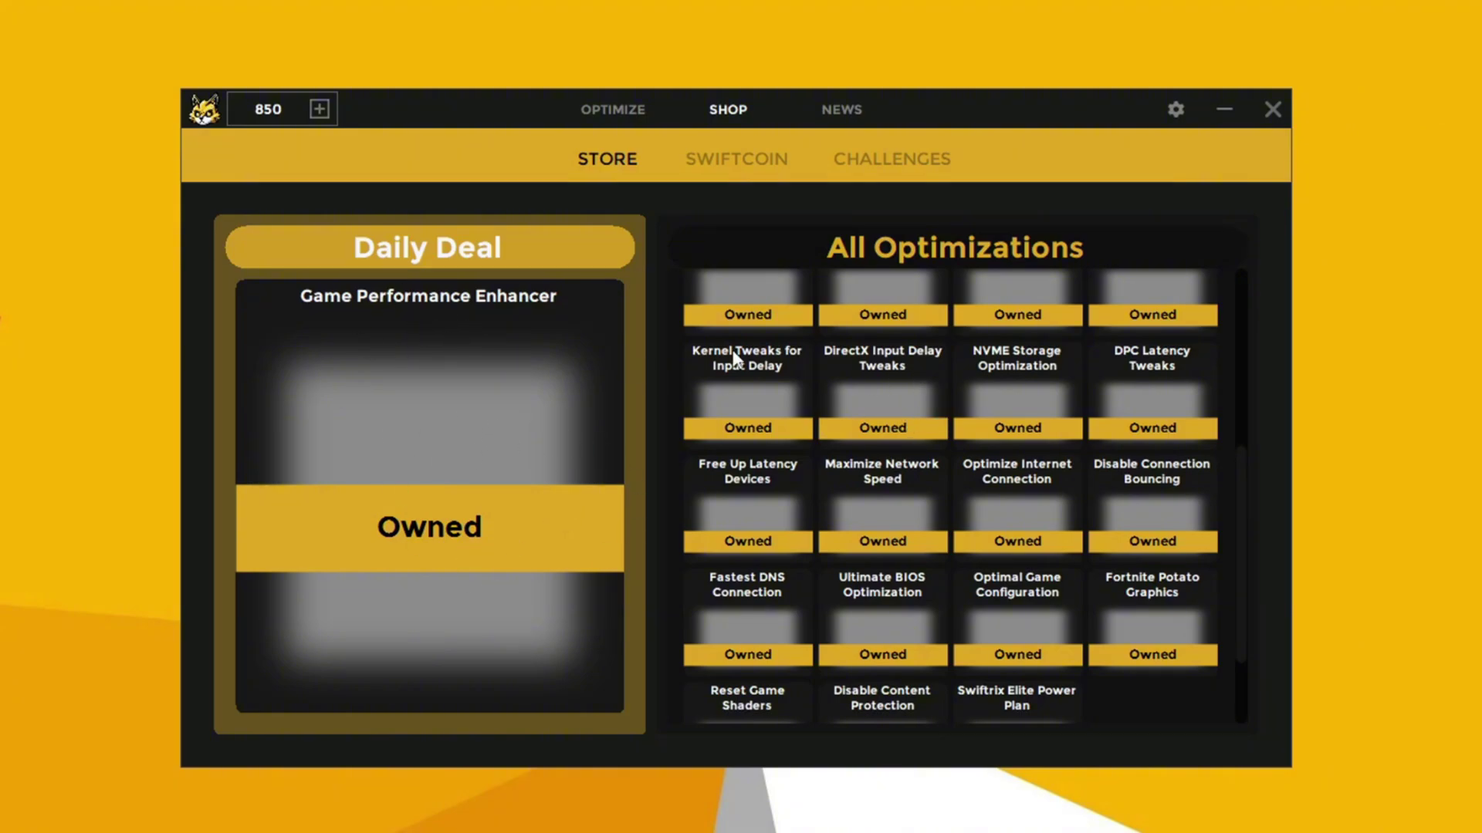
pyautogui.click(767, 162)
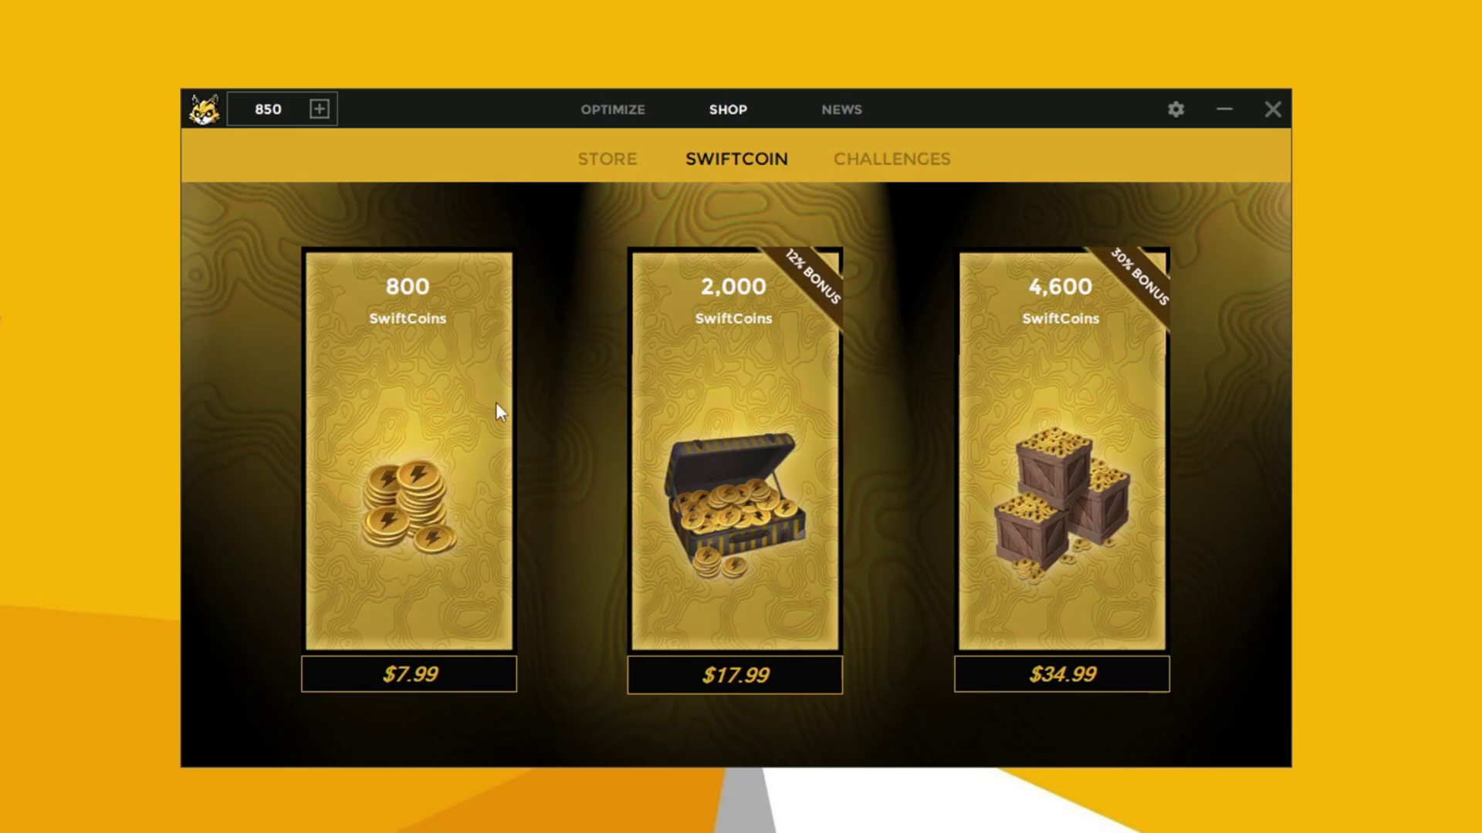
pyautogui.click(887, 173)
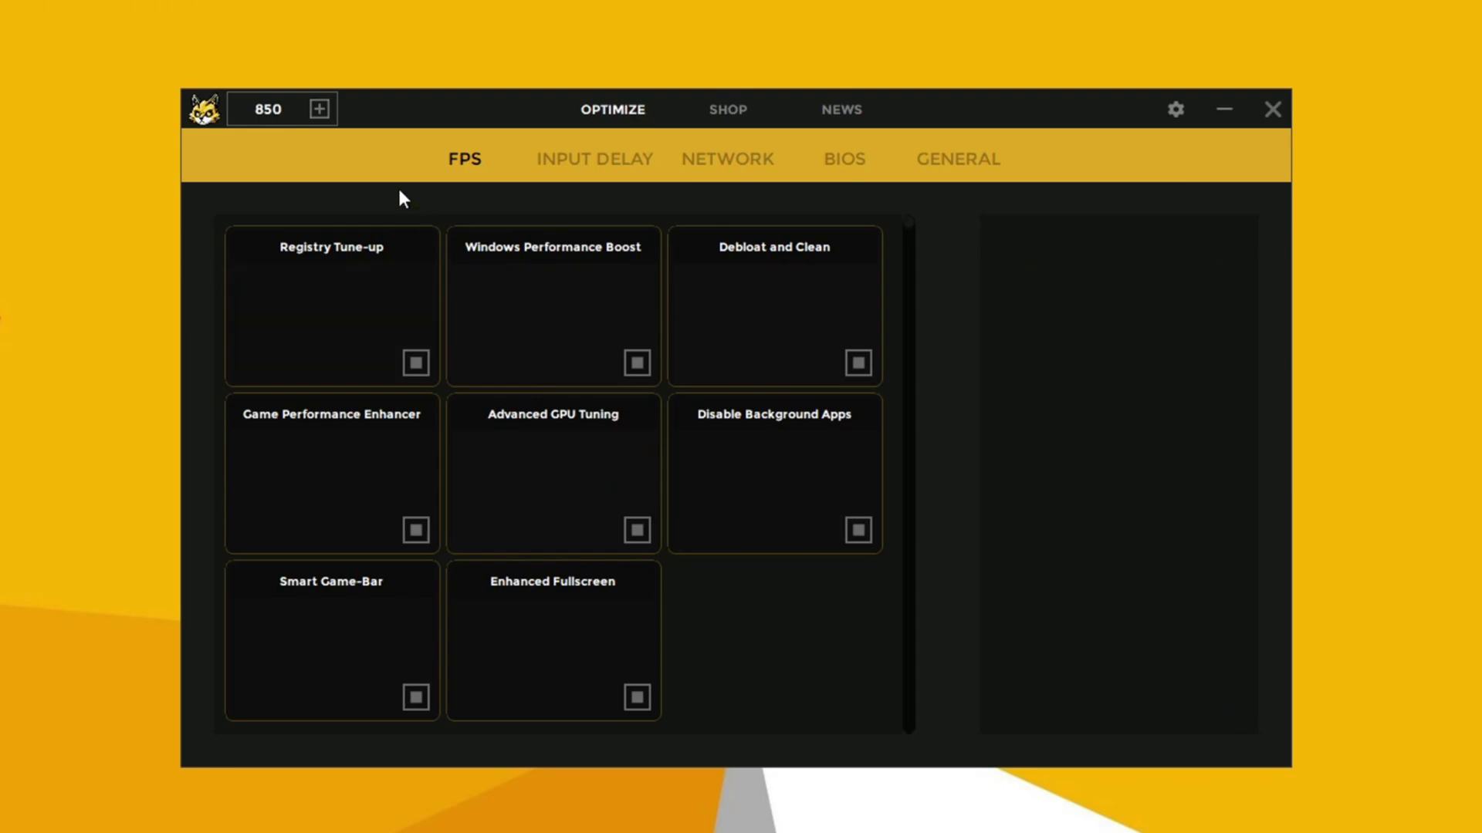
# Step: Enable Registry Tune-up, Windows Performance Boost and Debloat and Clean at Medium strength
pyautogui.click(418, 363)
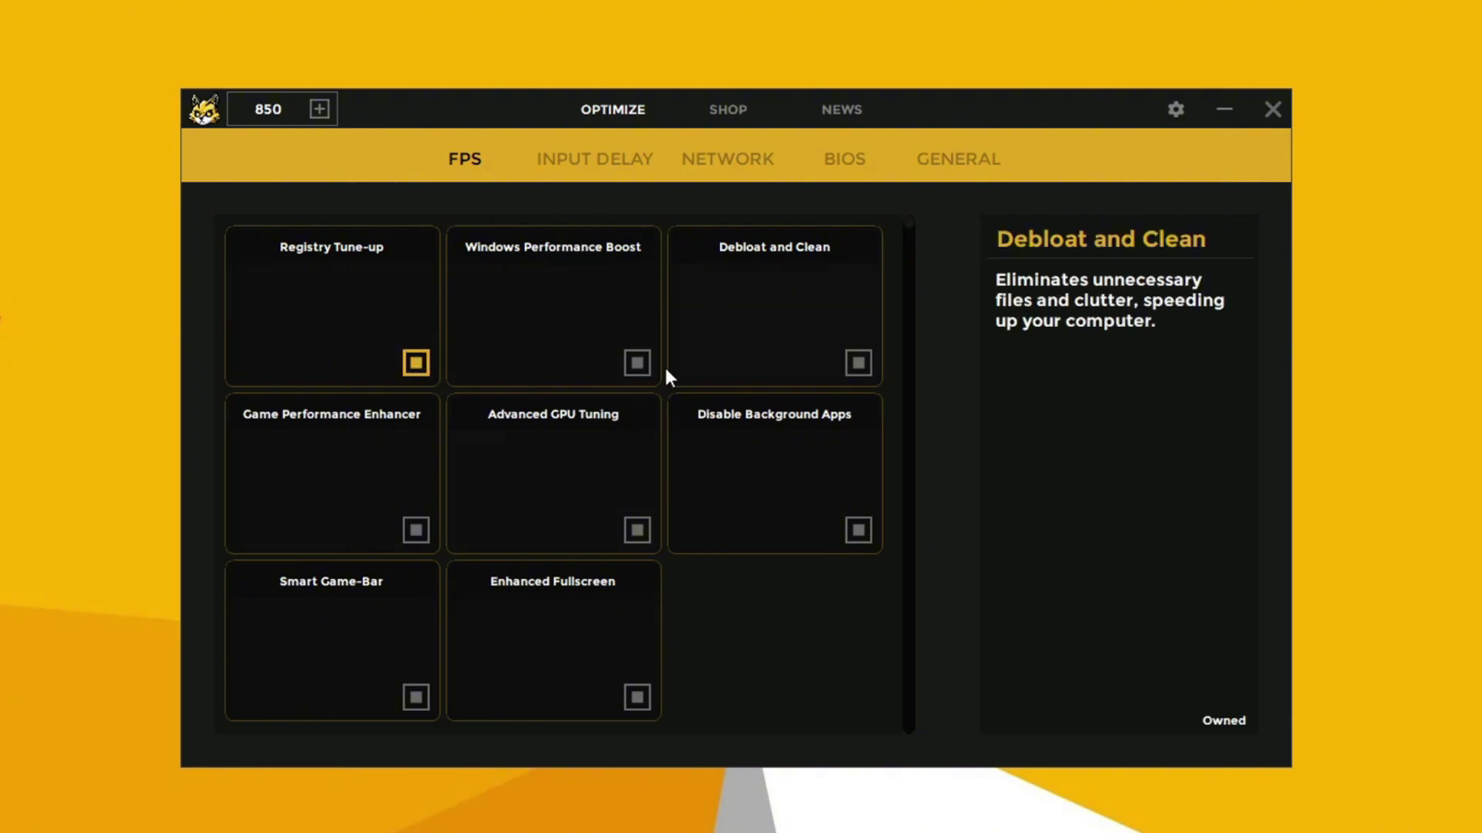
pyautogui.click(637, 368)
pyautogui.click(859, 364)
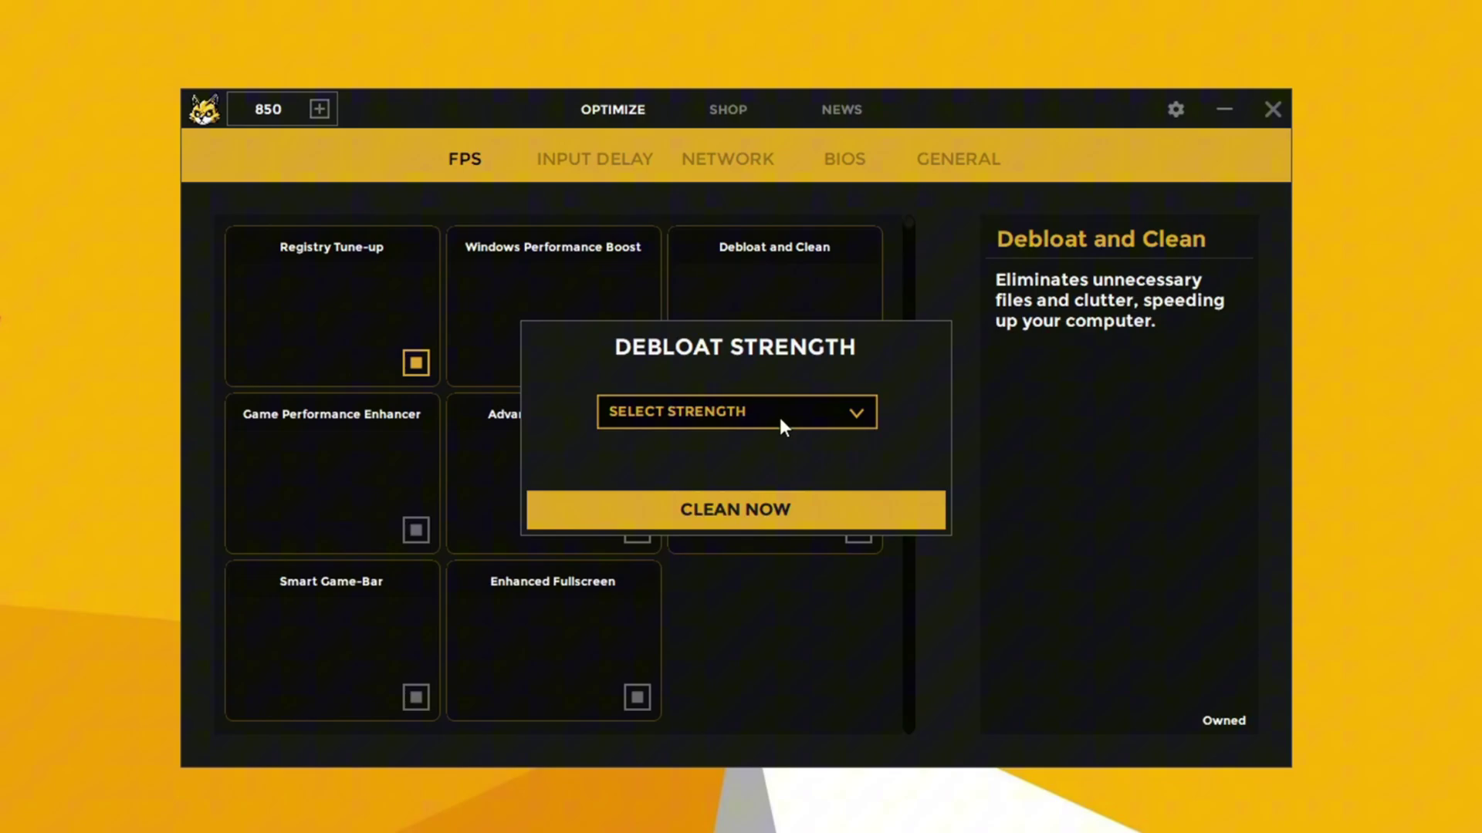
pyautogui.click(756, 406)
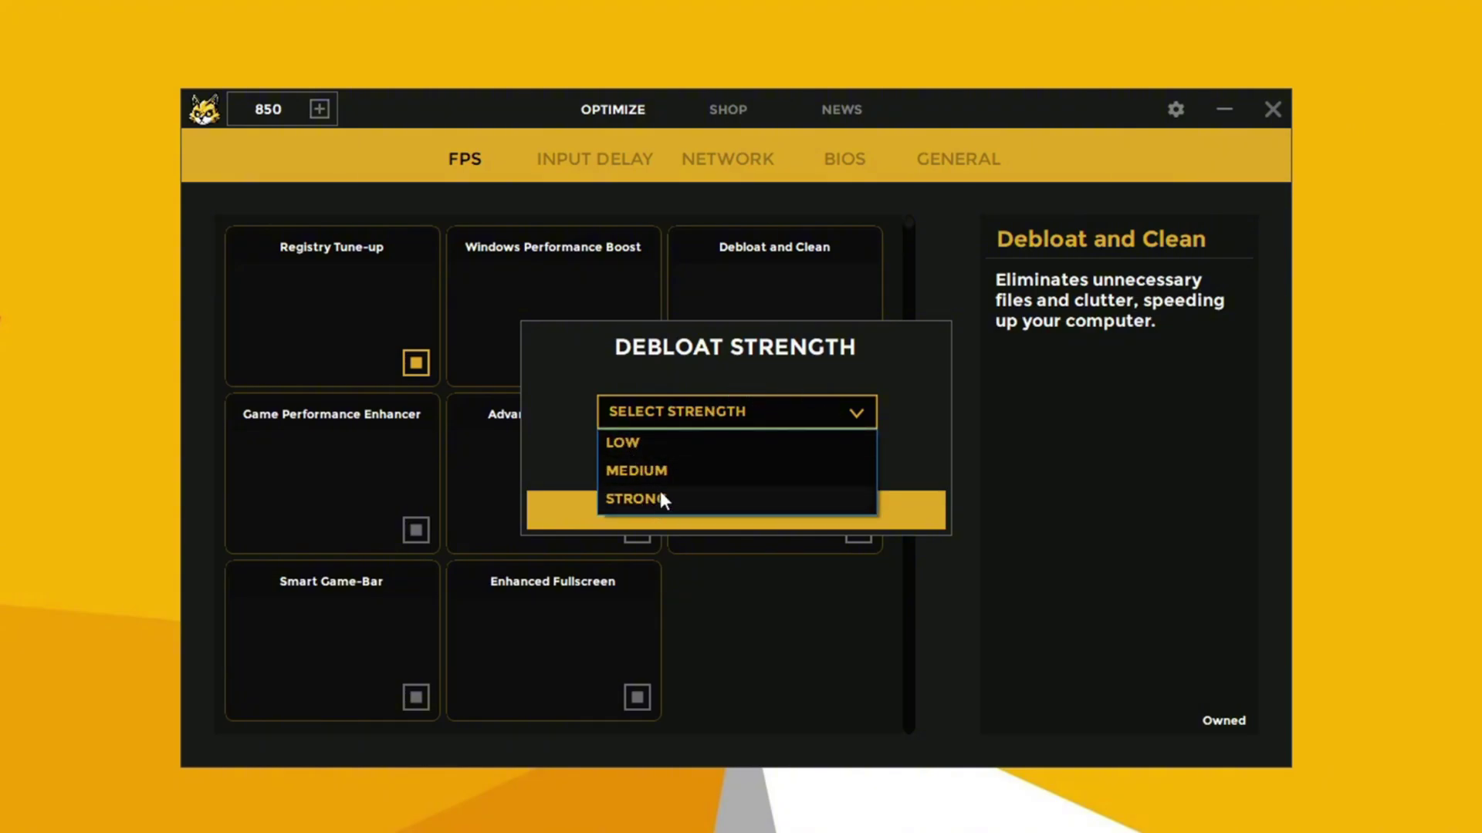
pyautogui.click(609, 472)
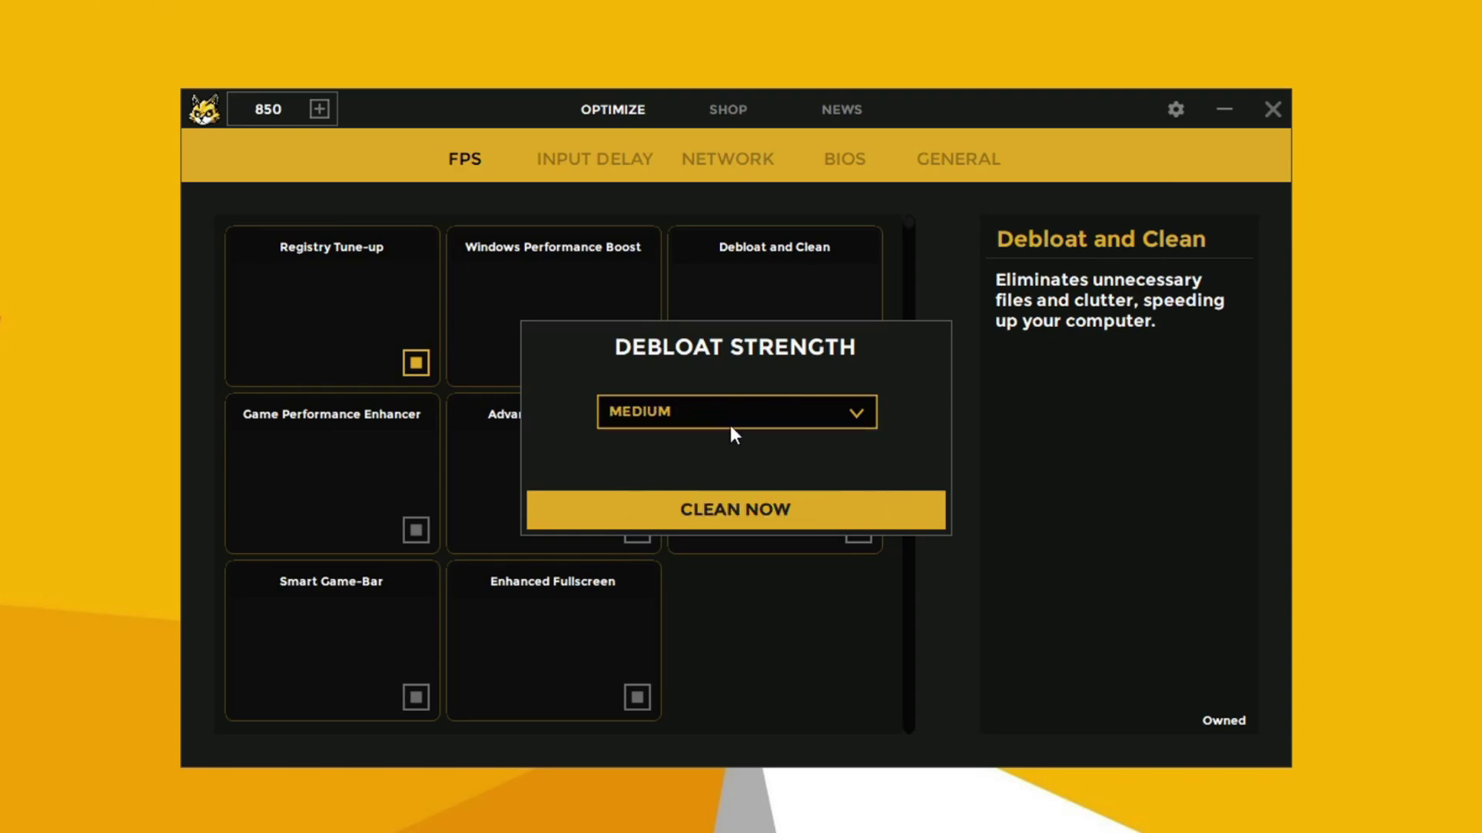
# Step: Run the Medium-strength debloat and enable Game Performance Enhancer
pyautogui.click(729, 521)
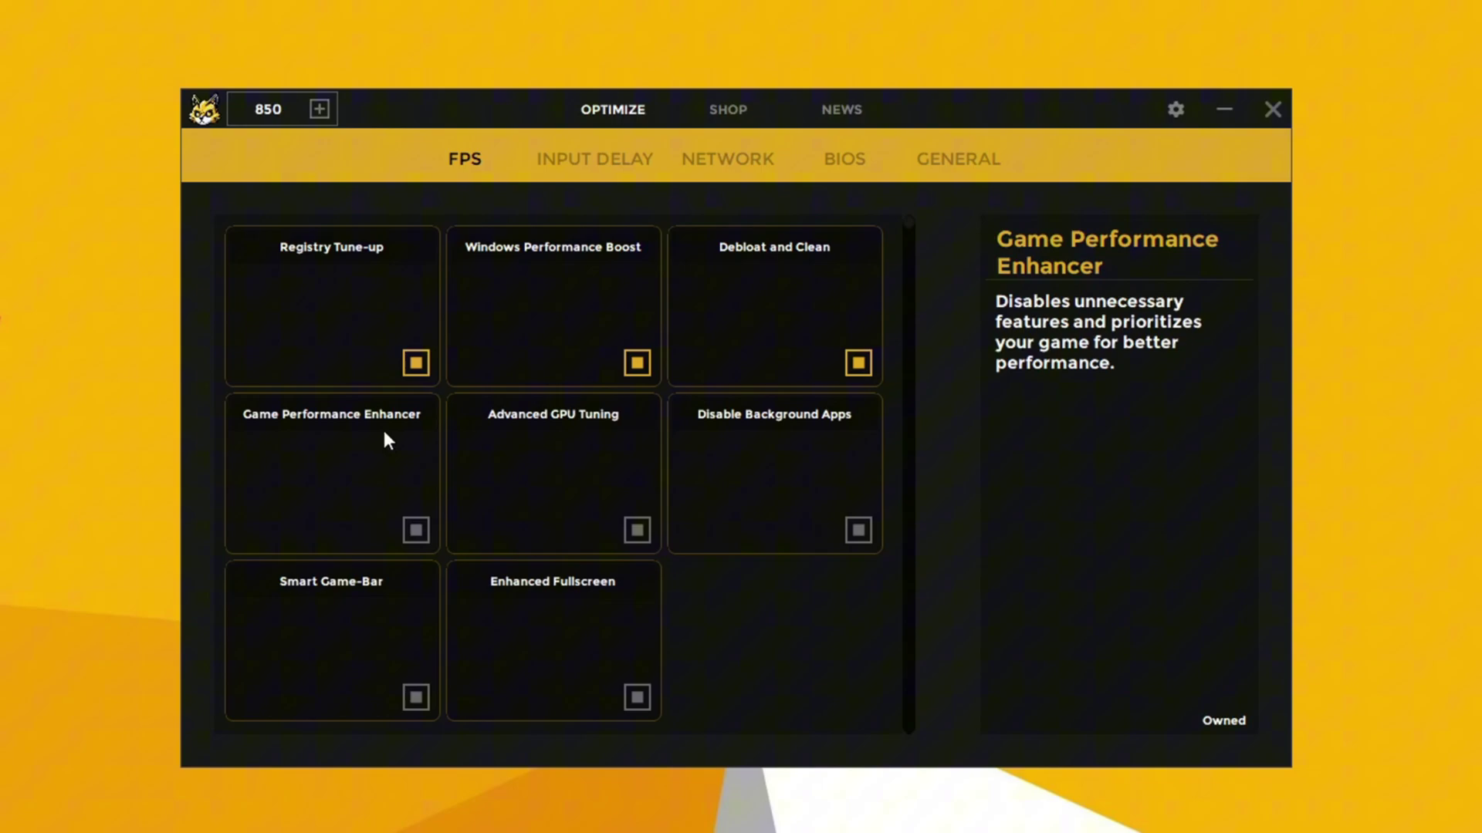
pyautogui.click(419, 538)
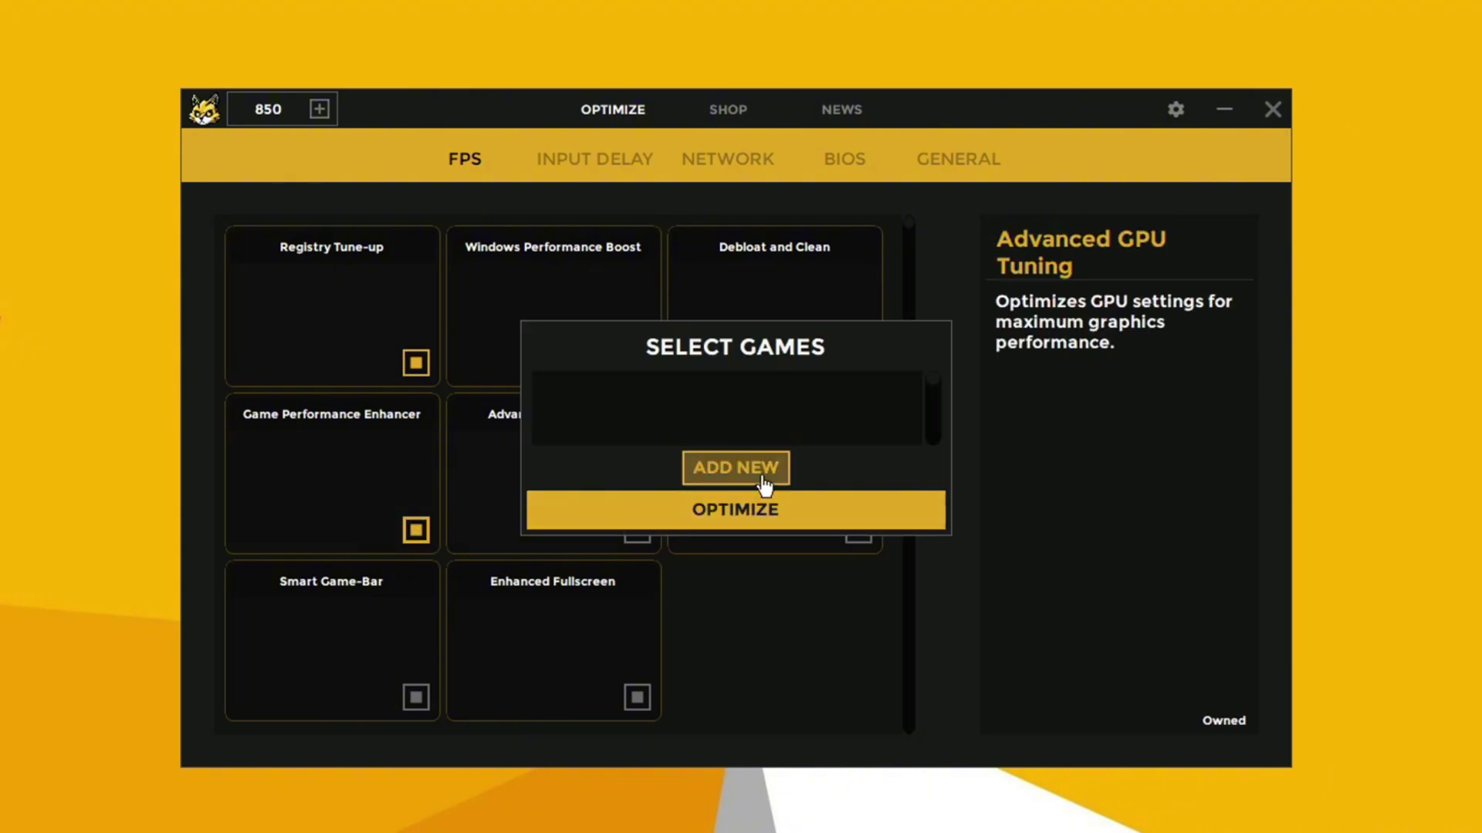
pyautogui.click(730, 517)
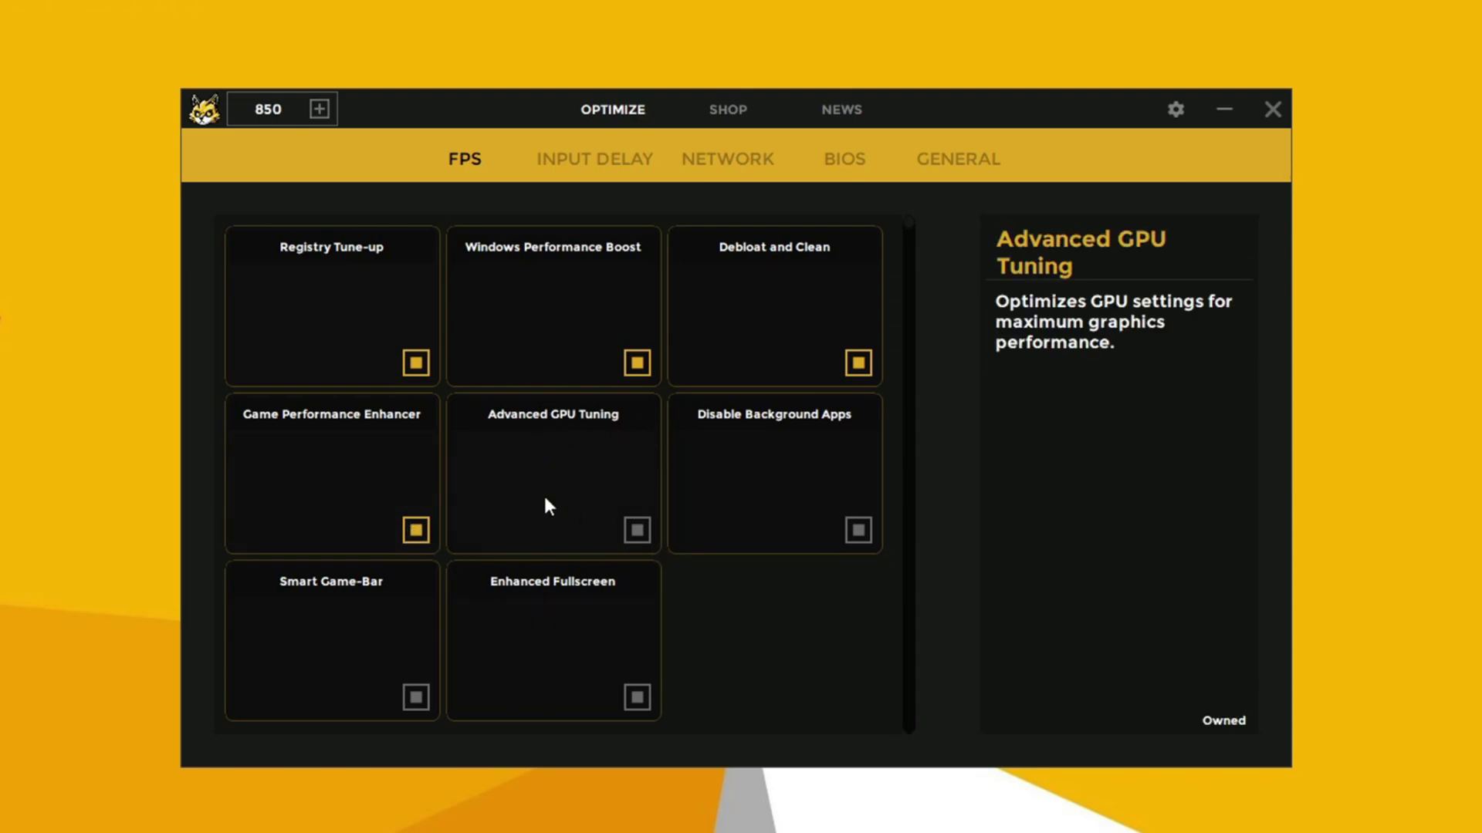
# Step: Enable Advanced GPU Tuning, Disable Background Apps, Smart Game-Bar and Enhanced Fullscreen
pyautogui.click(638, 531)
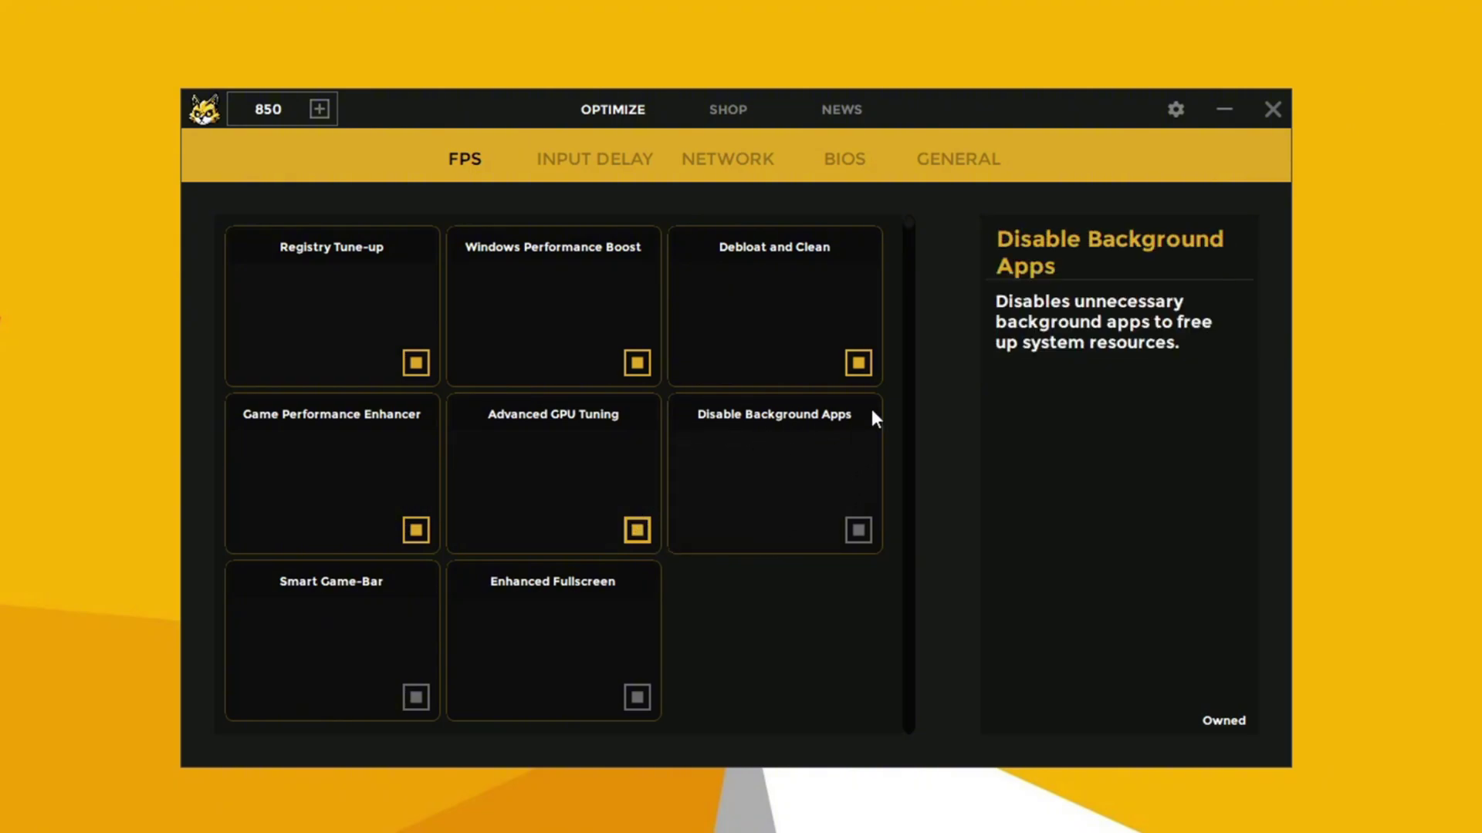
pyautogui.click(858, 530)
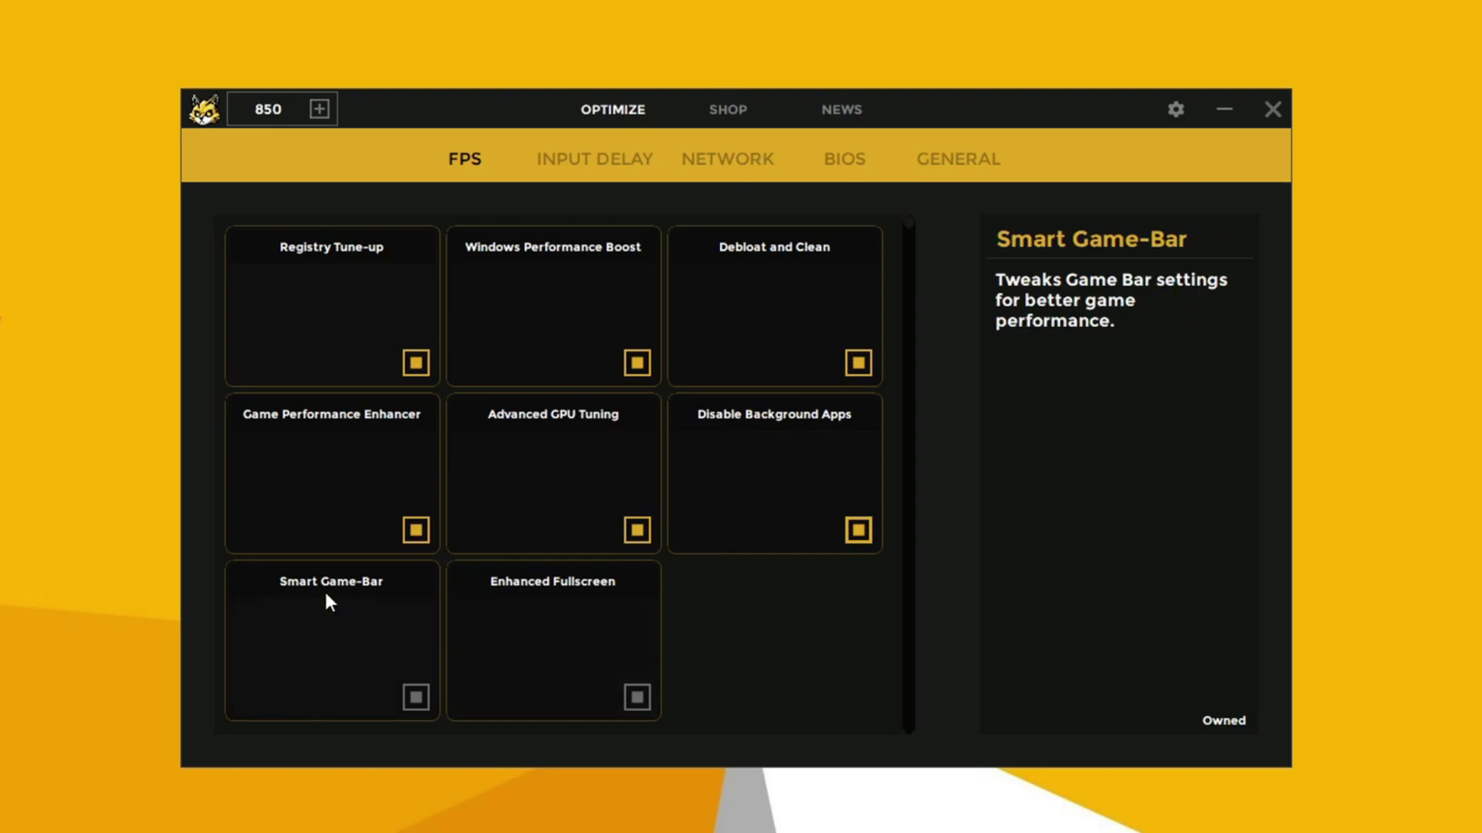
pyautogui.click(416, 697)
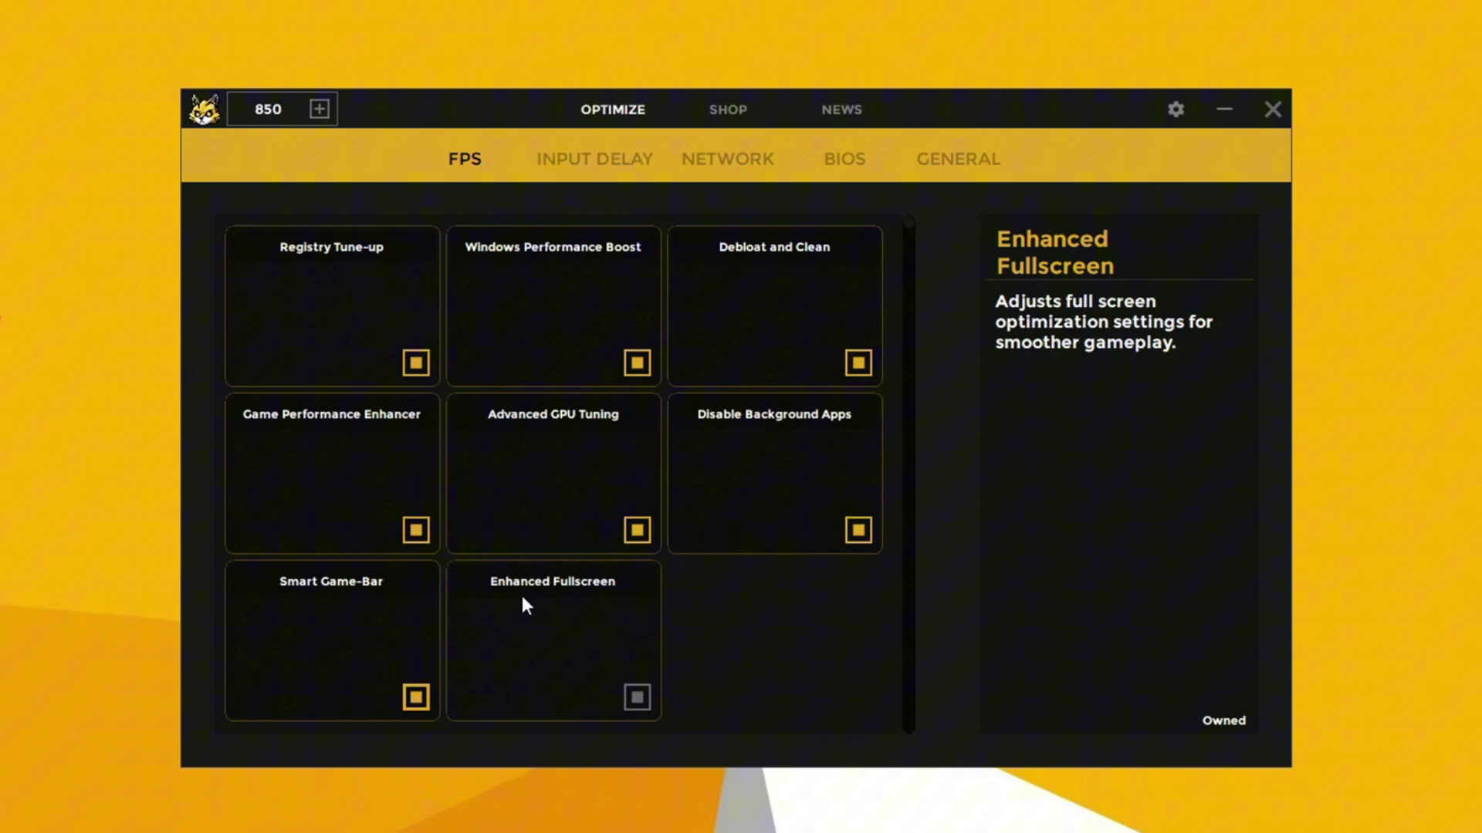
pyautogui.click(637, 698)
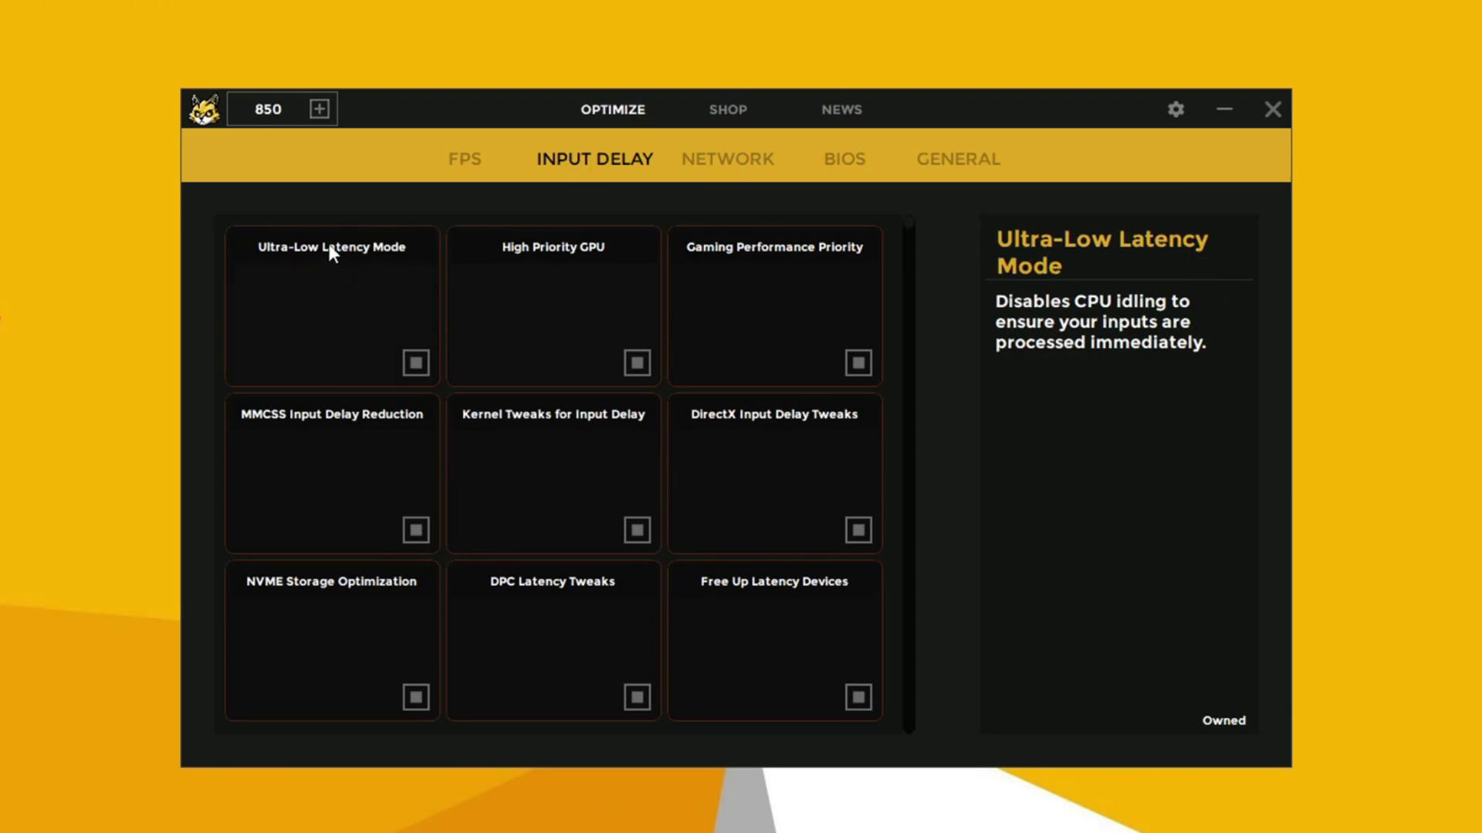
# Step: Enable Ultra-Low Latency Mode, High Priority GPU and Gaming Performance Priority set to FPS
pyautogui.click(409, 372)
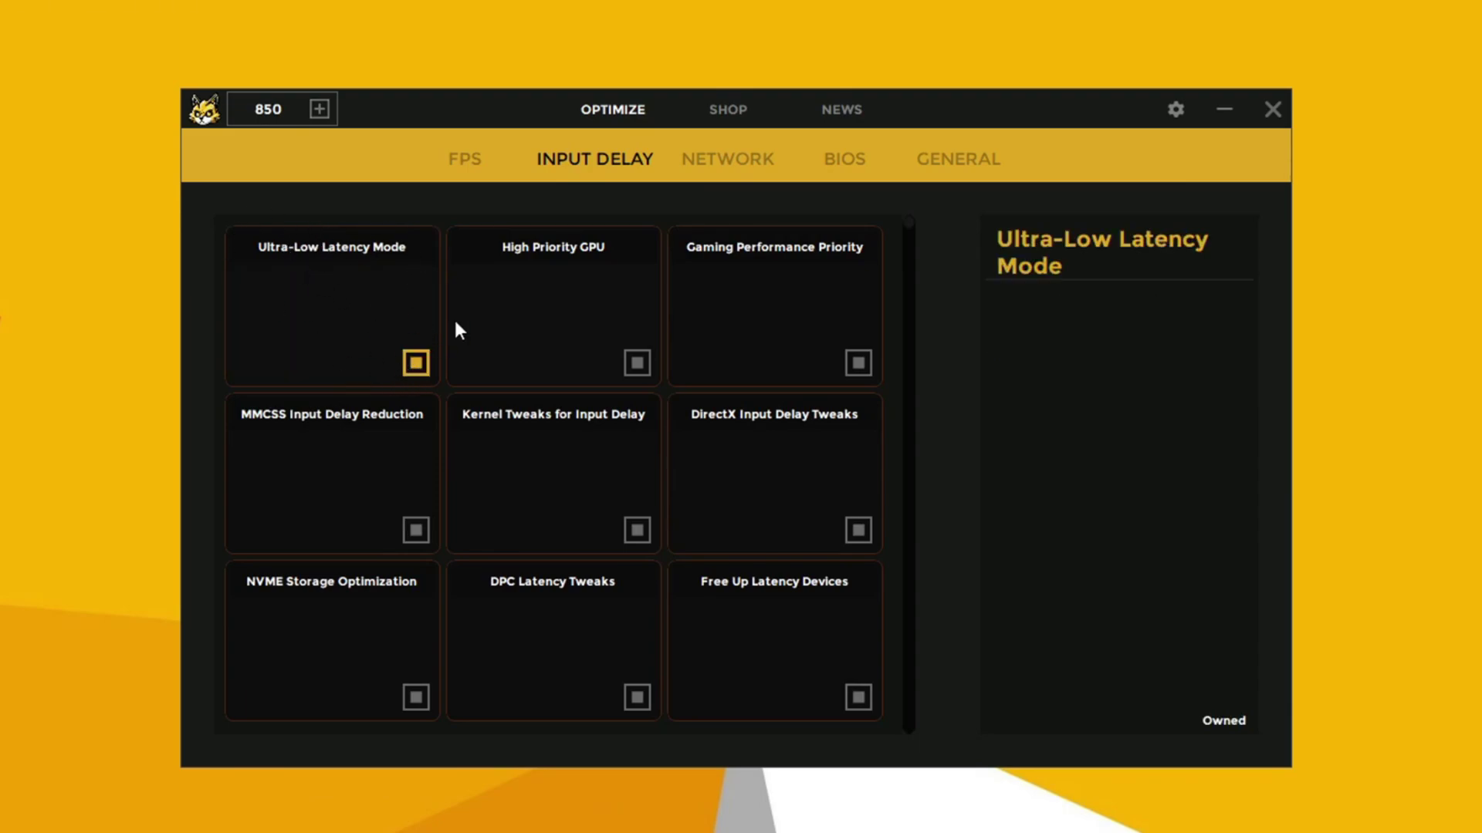
pyautogui.click(560, 305)
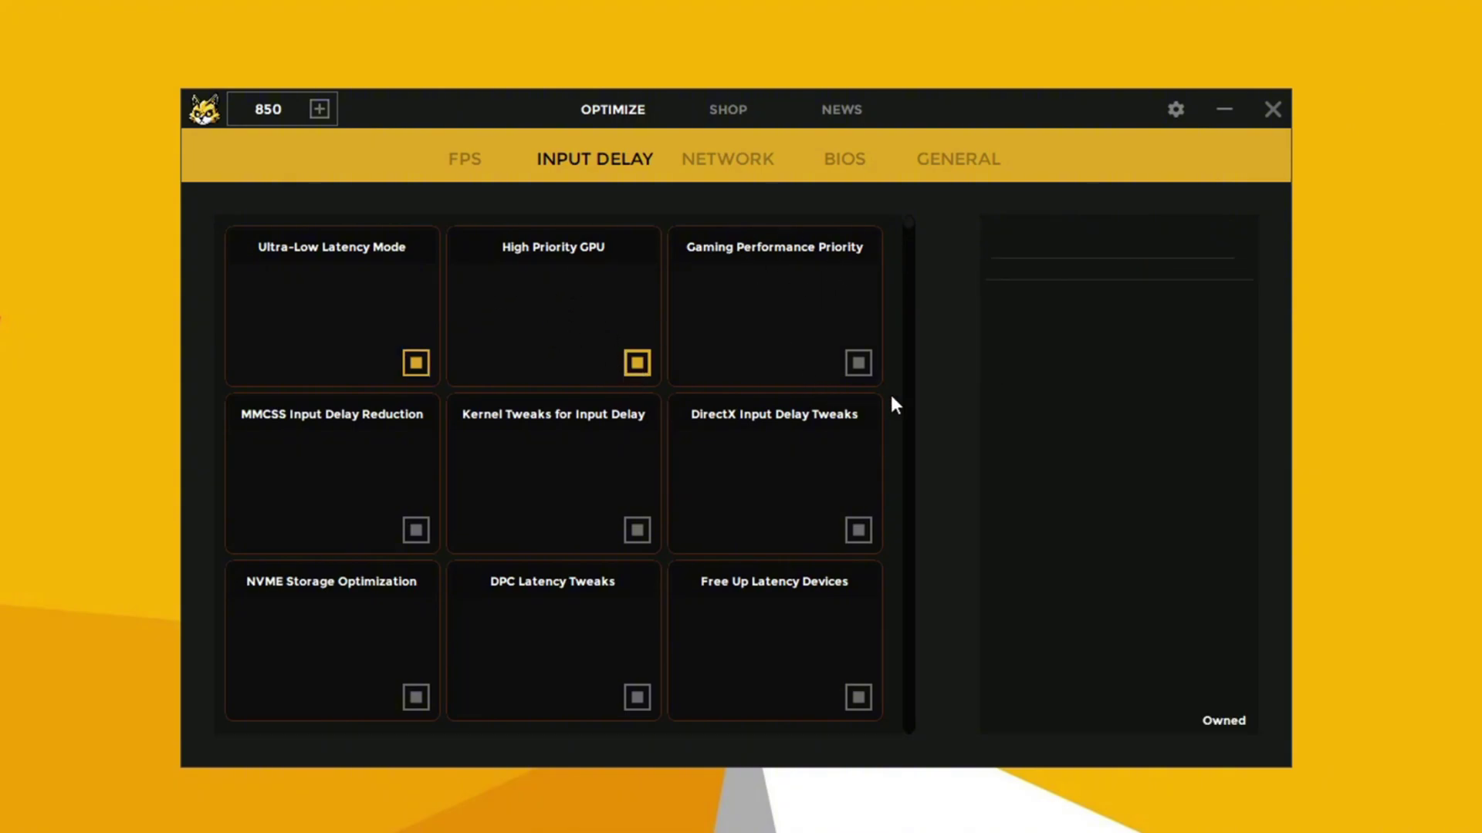
pyautogui.click(855, 366)
pyautogui.click(770, 411)
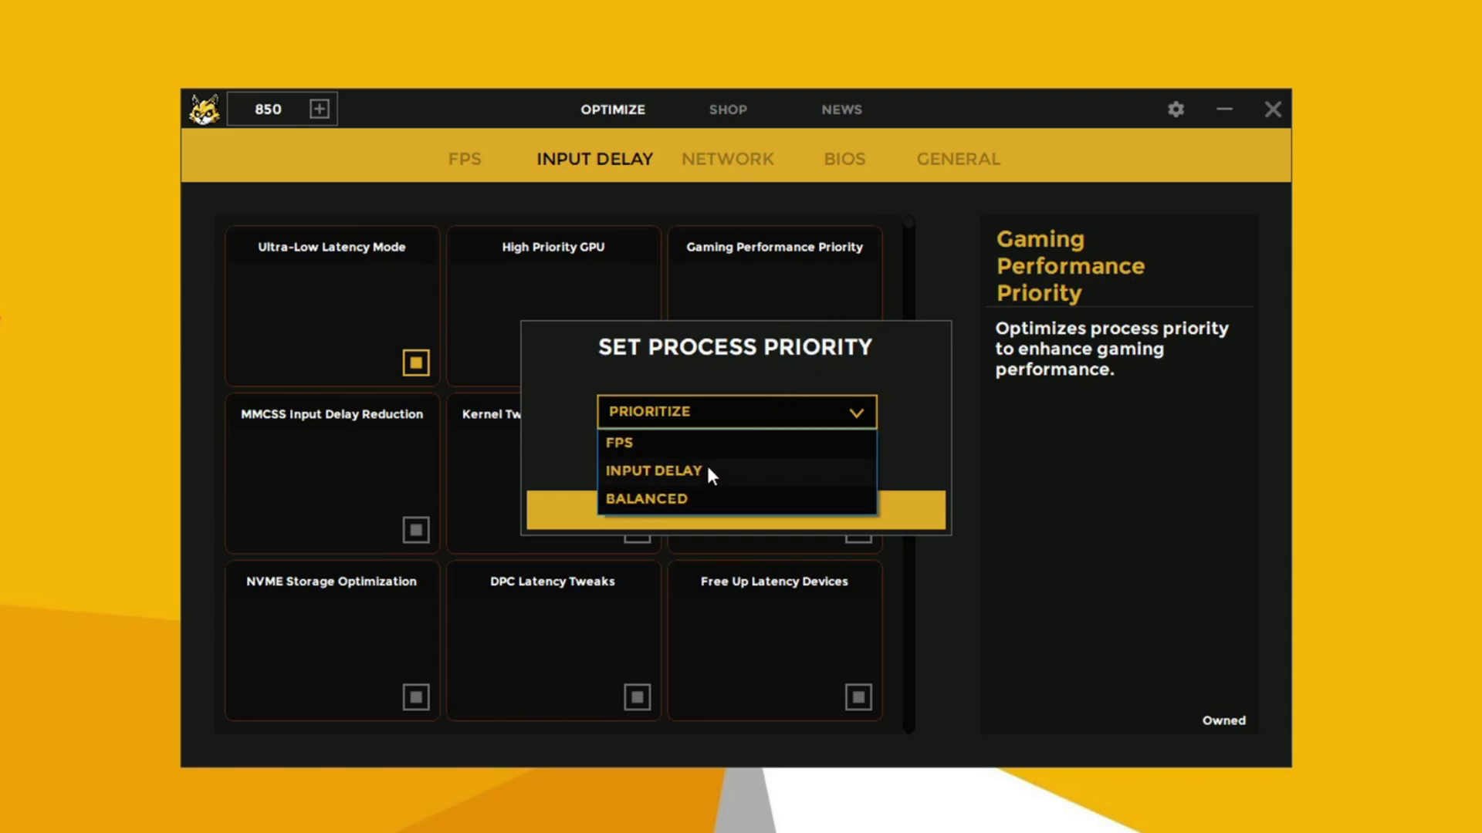
pyautogui.click(628, 444)
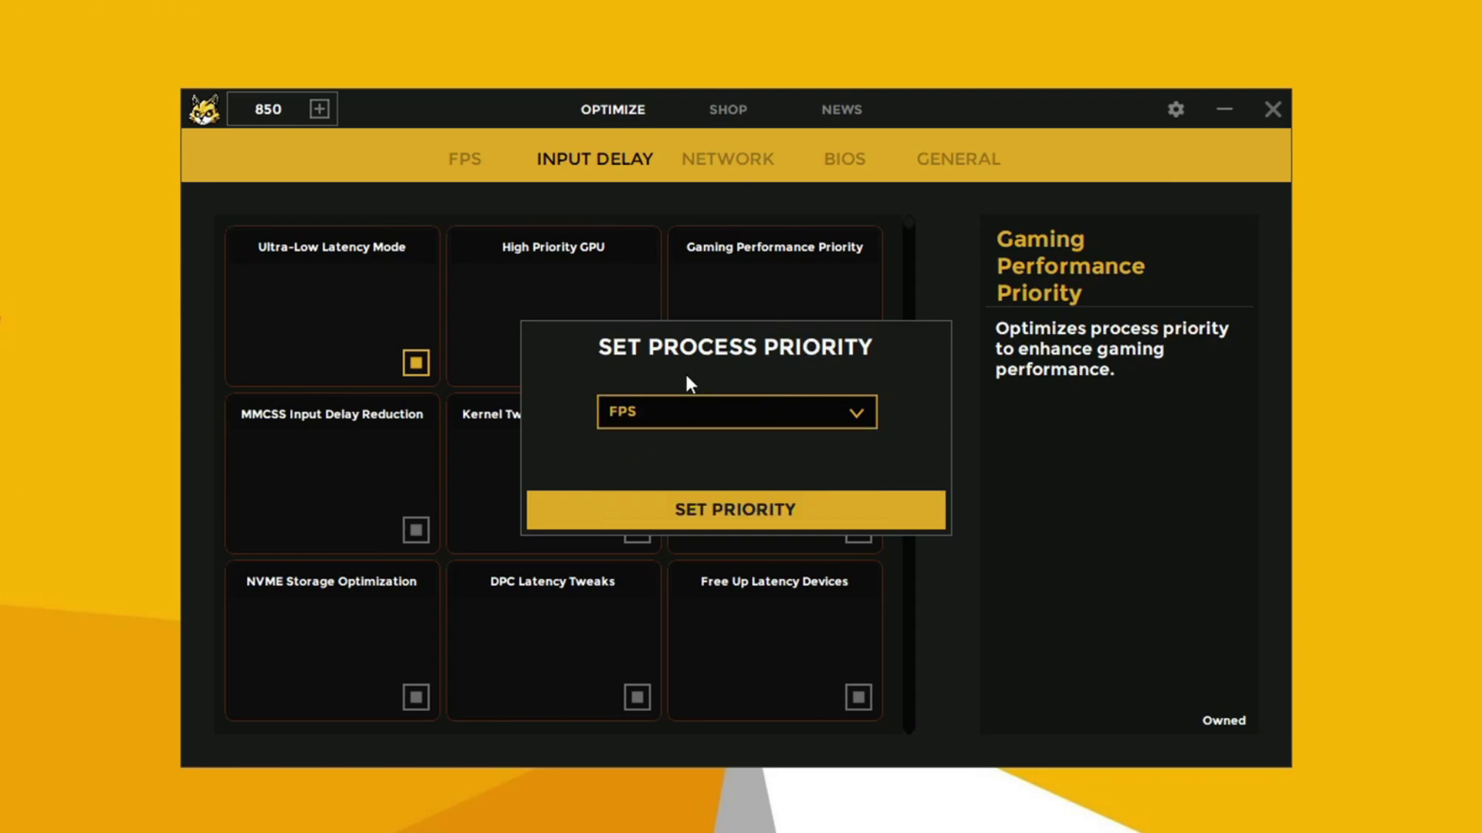
pyautogui.click(744, 515)
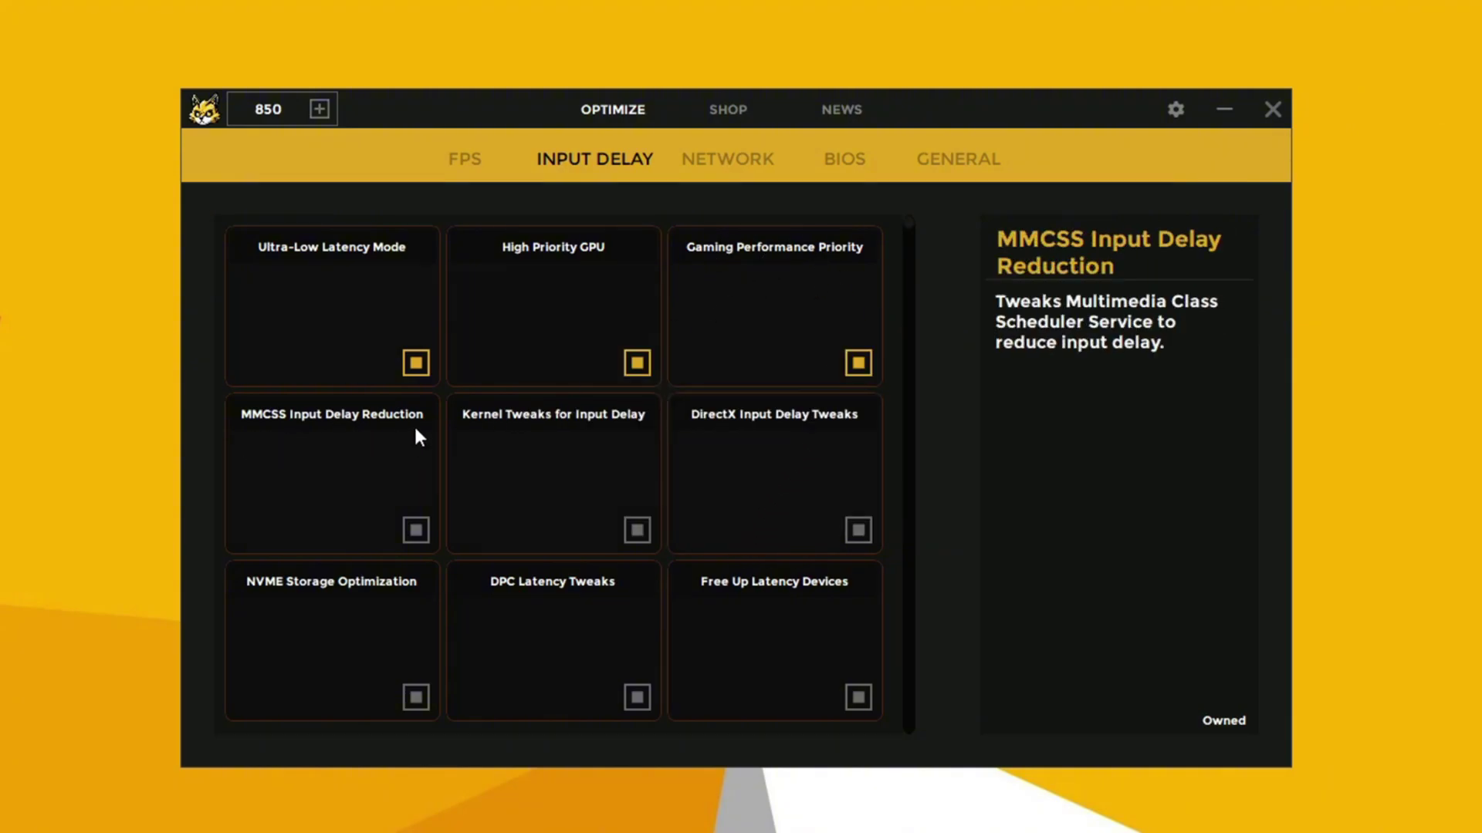
# Step: Enable MMCSS, Kernel and DirectX input delay tweaks, NVME Storage Optimization, DPC Latency Tweaks and Free Up Latency Devices
pyautogui.click(403, 533)
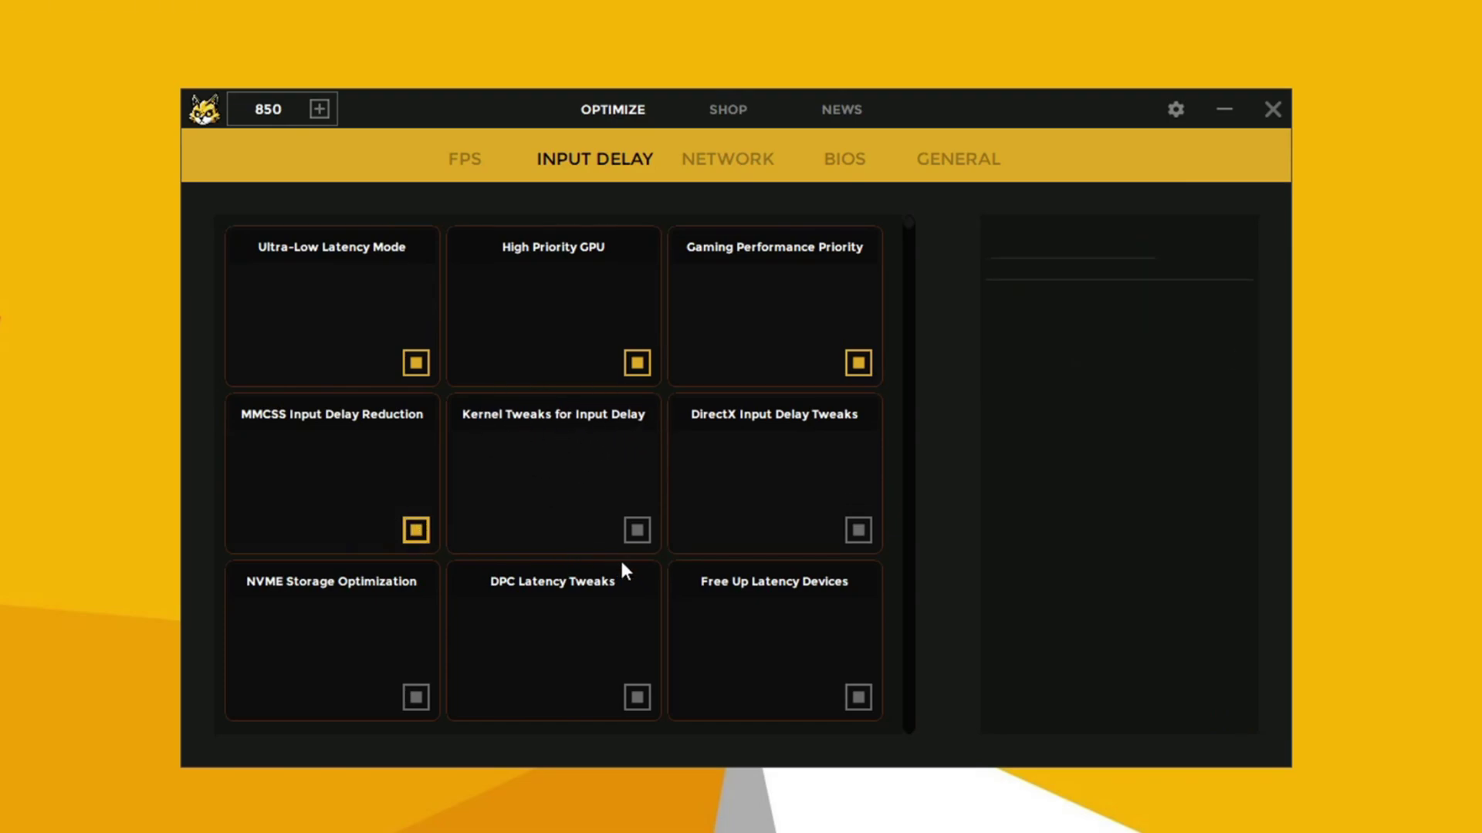
pyautogui.click(637, 532)
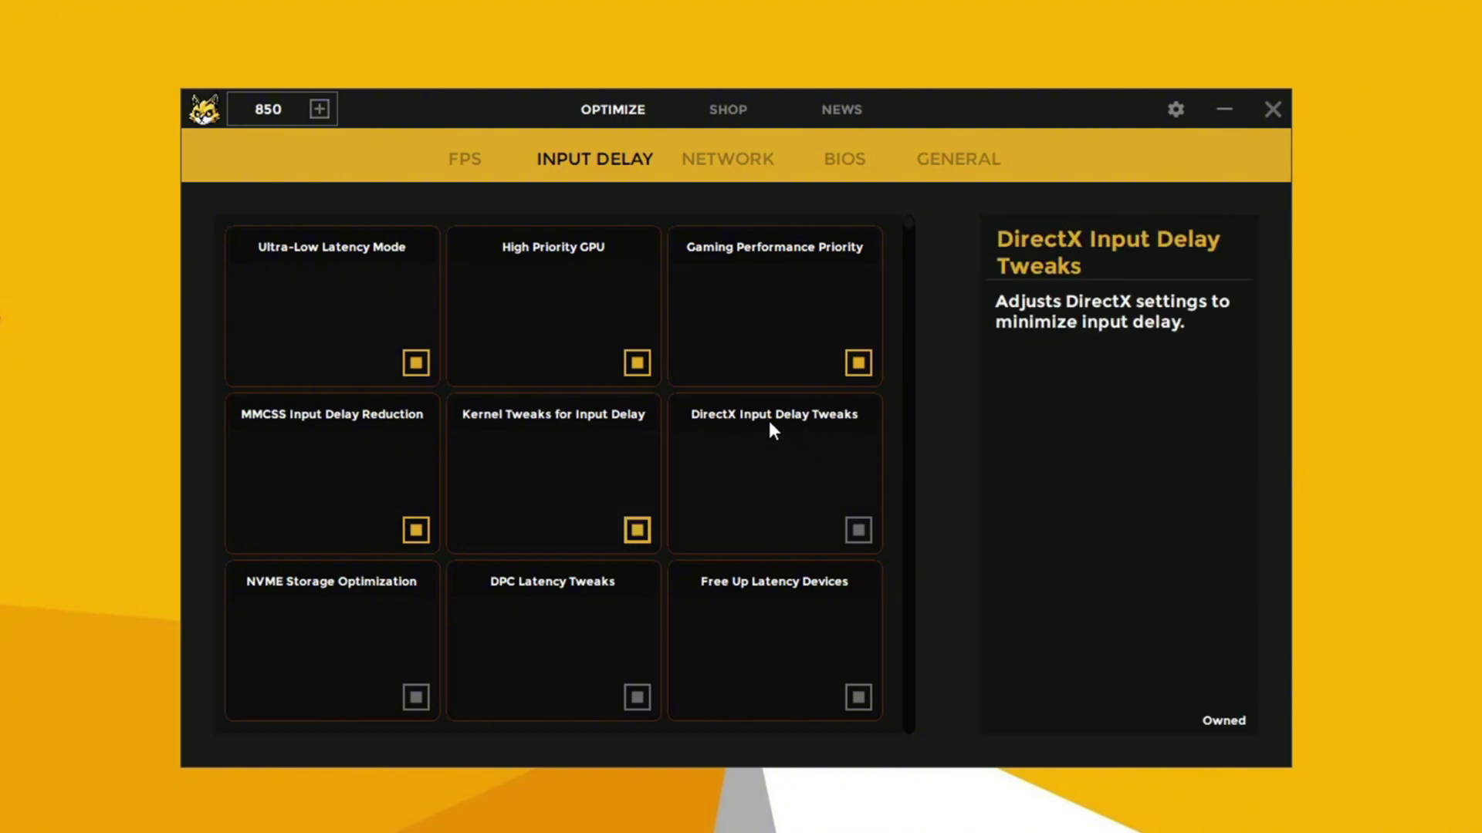
pyautogui.click(856, 529)
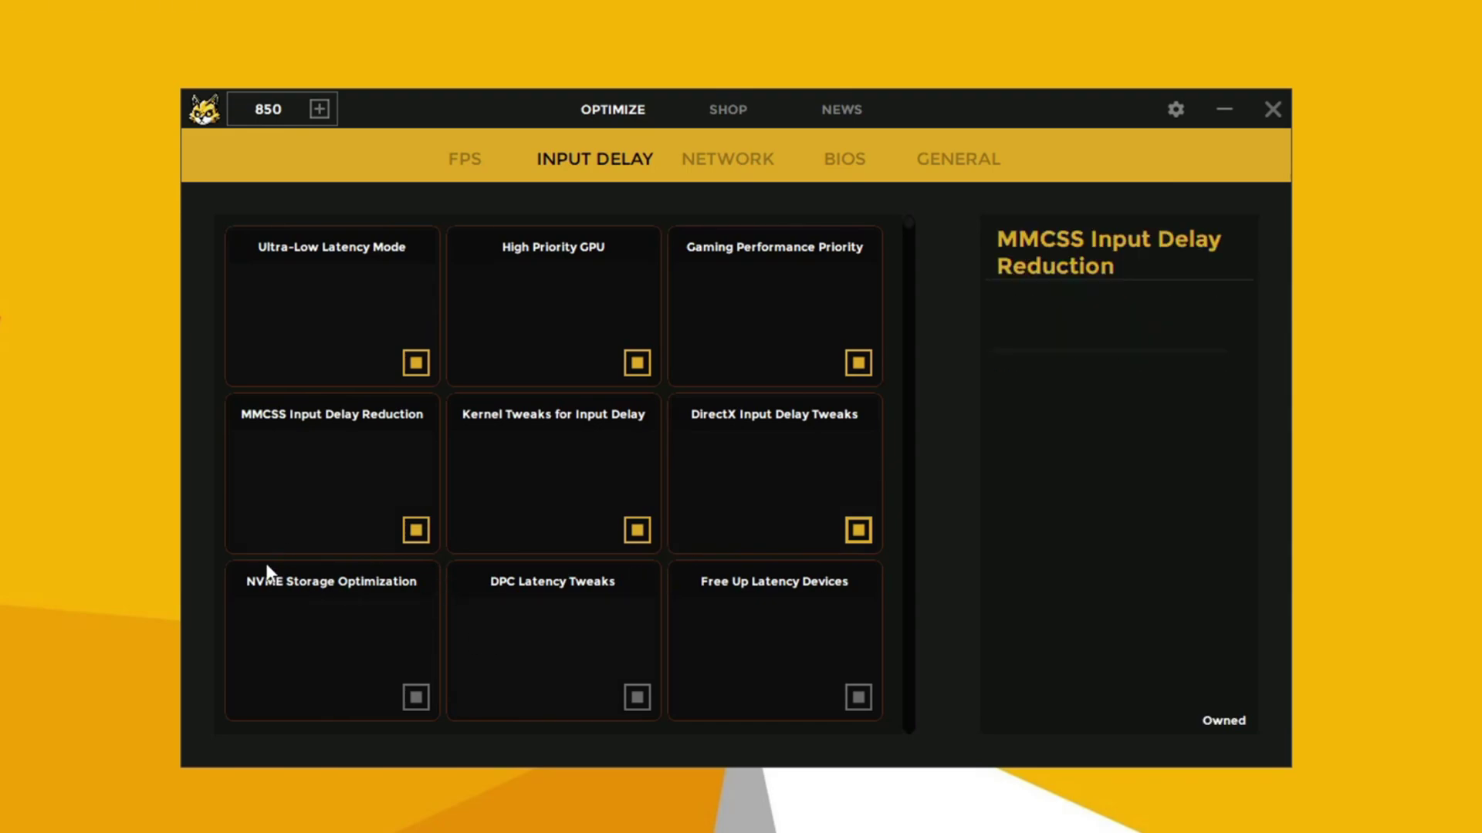
pyautogui.click(413, 697)
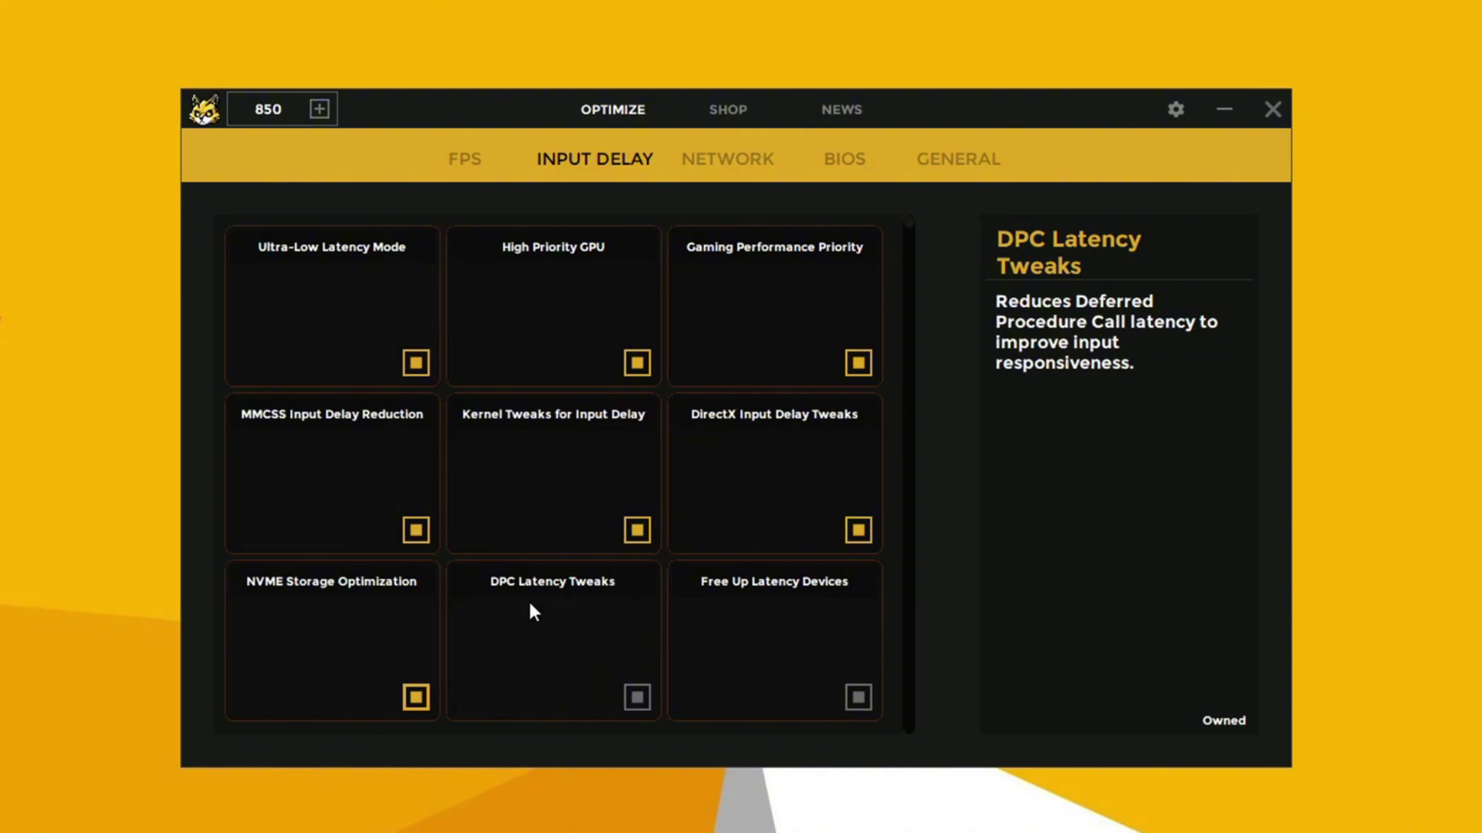
pyautogui.click(634, 699)
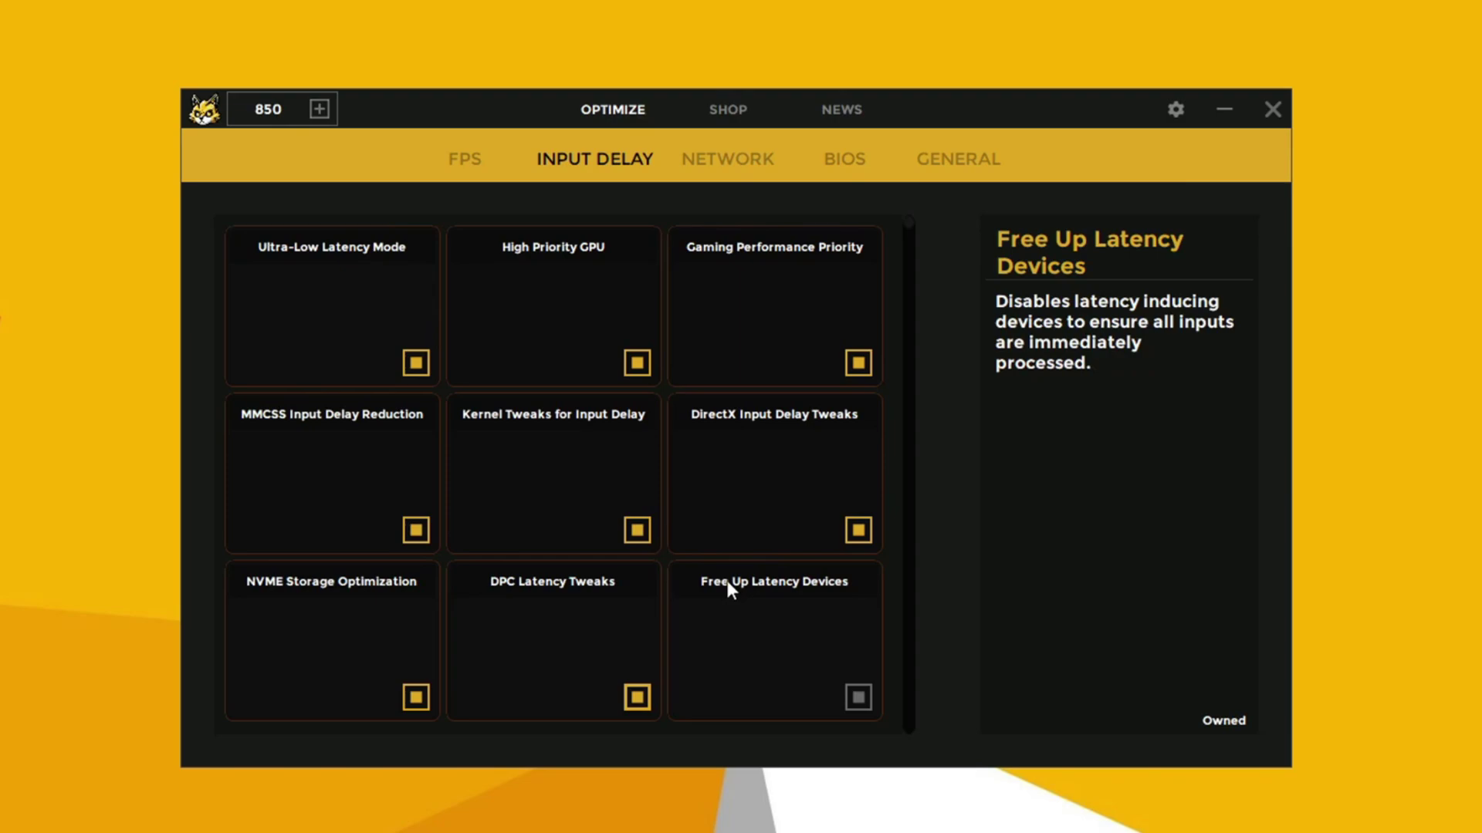
pyautogui.click(858, 698)
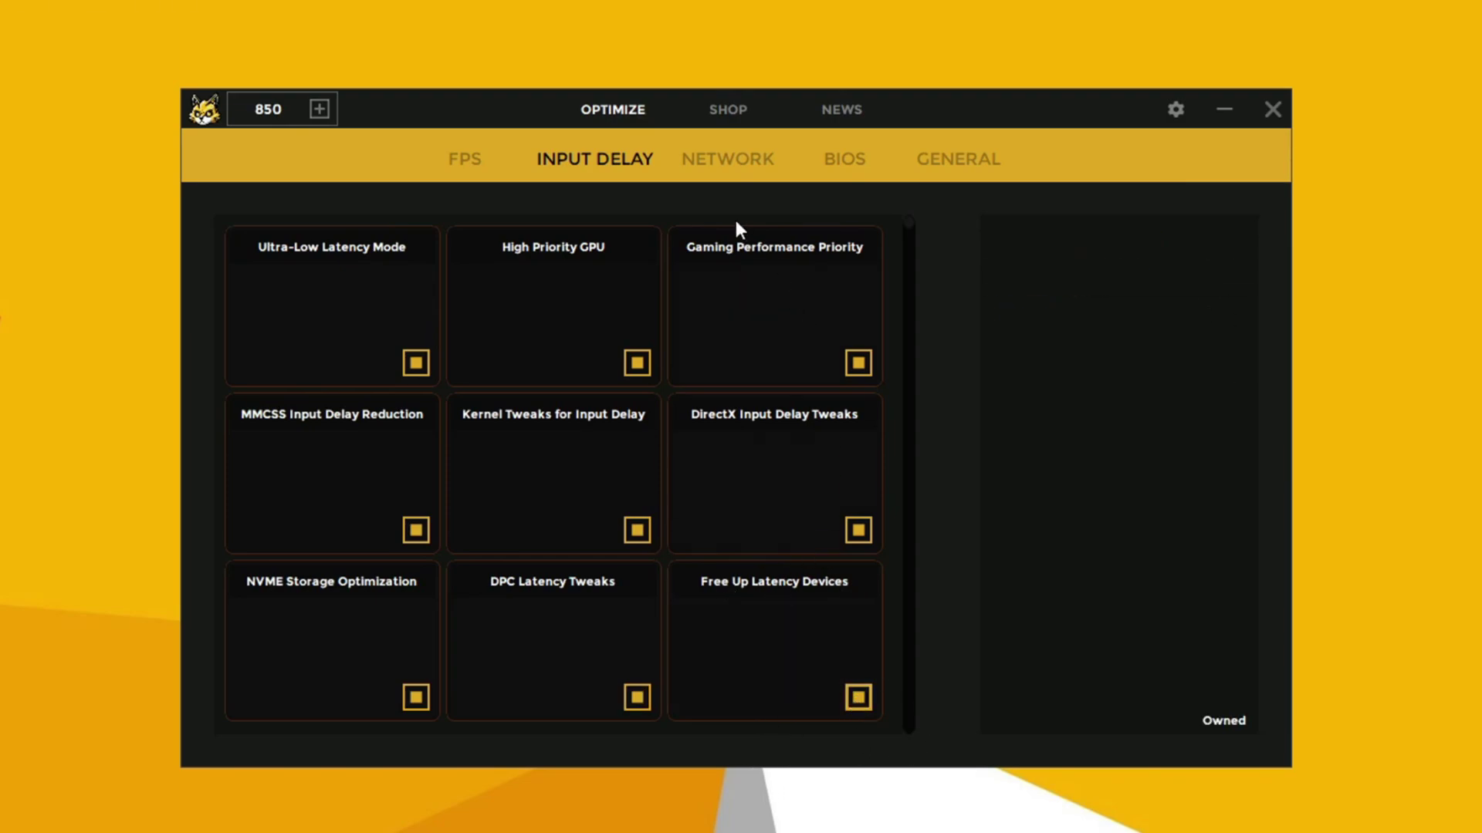
# Step: Enable Maximize Network Speed, Optimize Internet Connection, Disable Connection Bouncing and Fastest DNS Connection
pyautogui.click(716, 174)
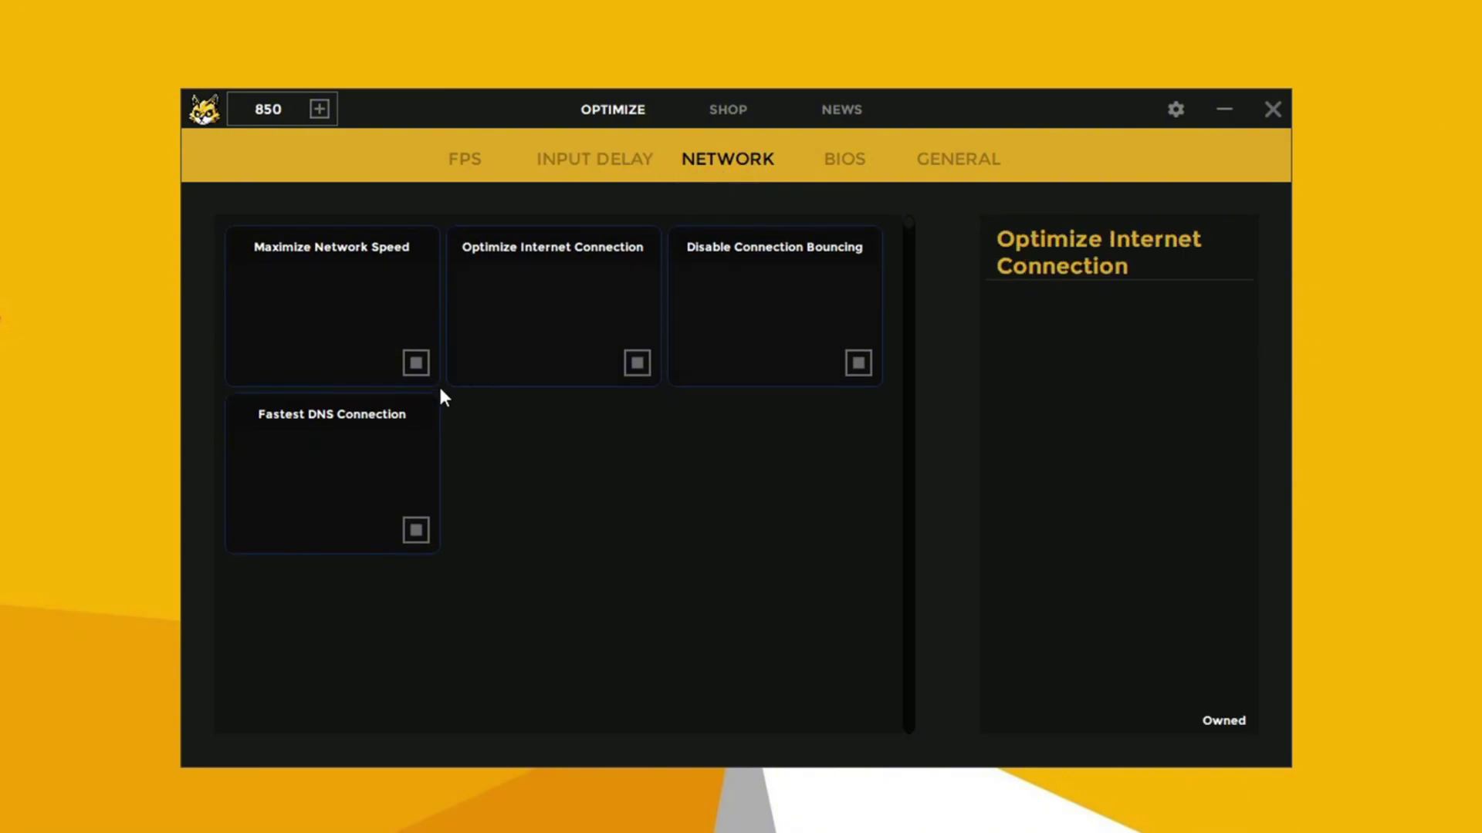
pyautogui.click(414, 366)
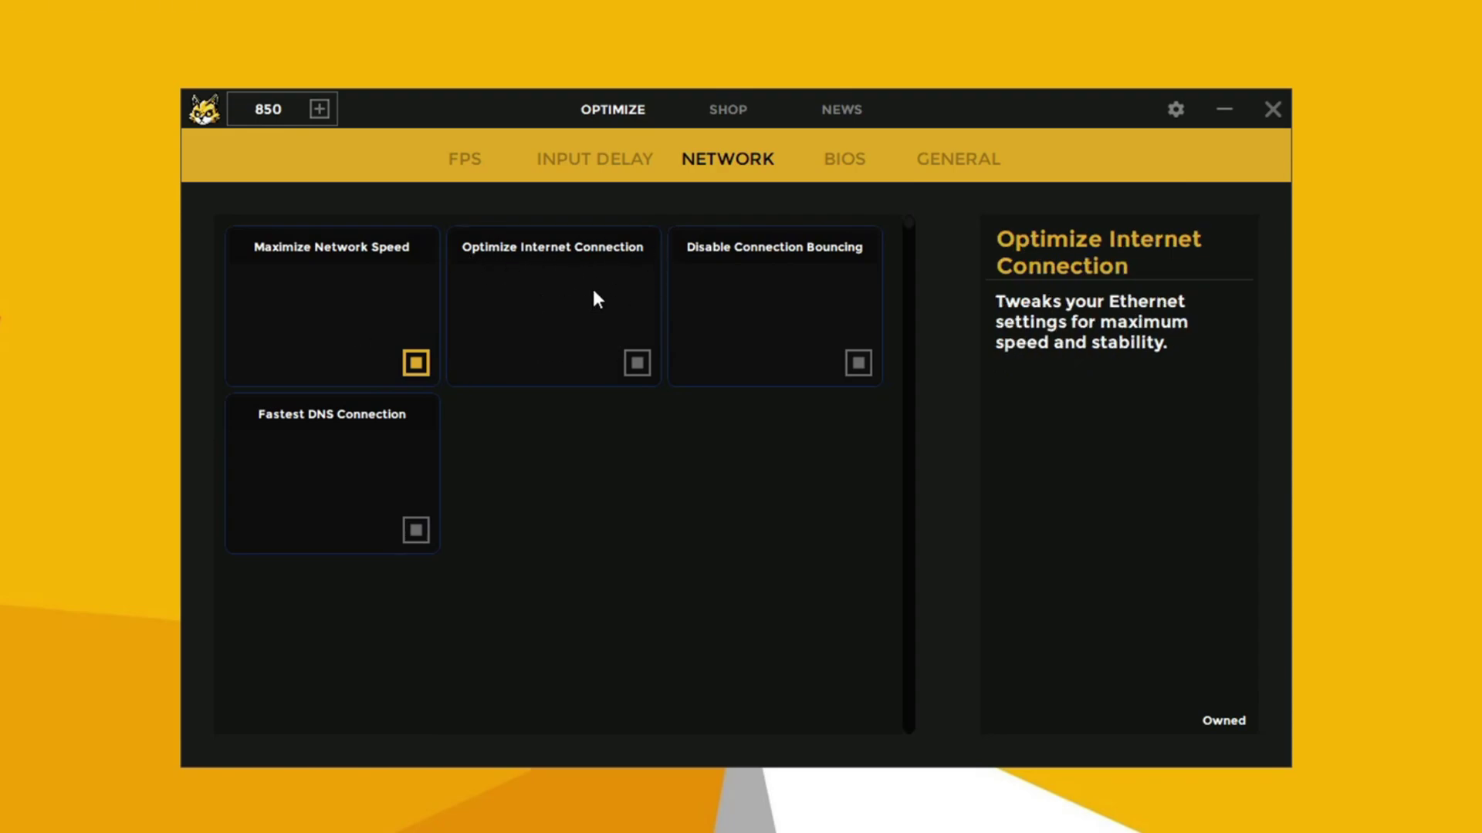
pyautogui.click(639, 367)
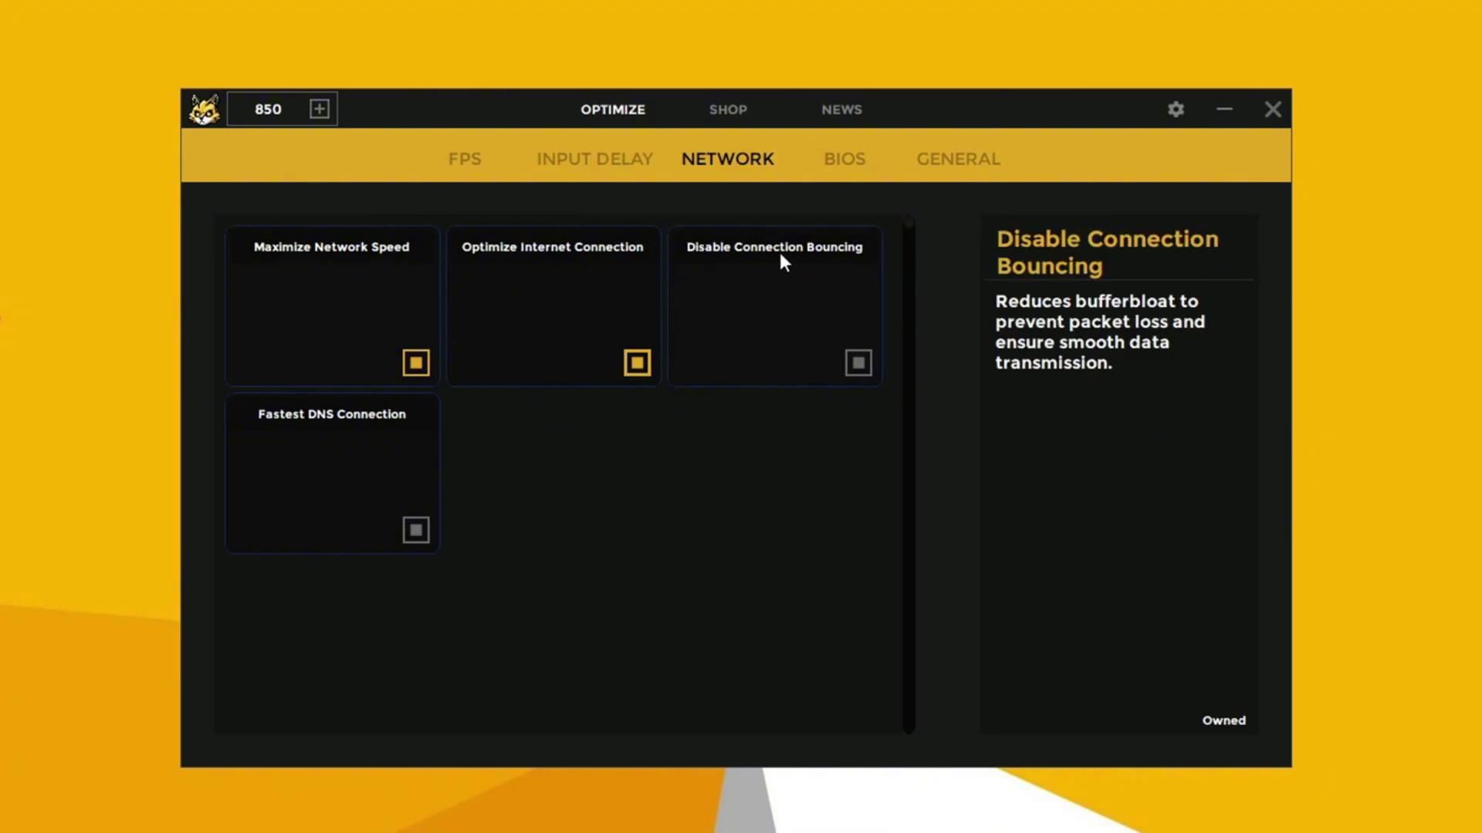
pyautogui.click(861, 362)
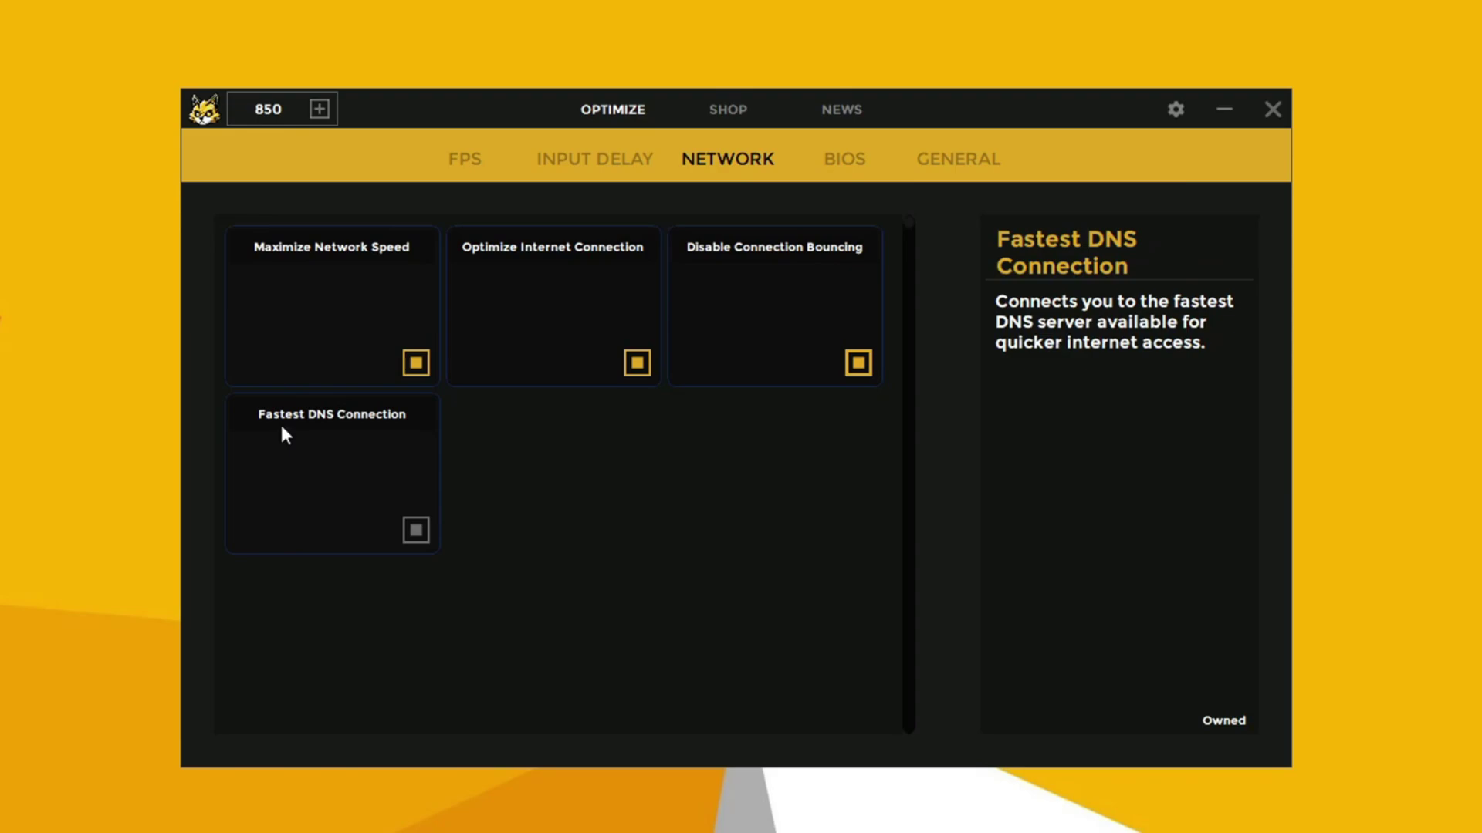
pyautogui.click(416, 531)
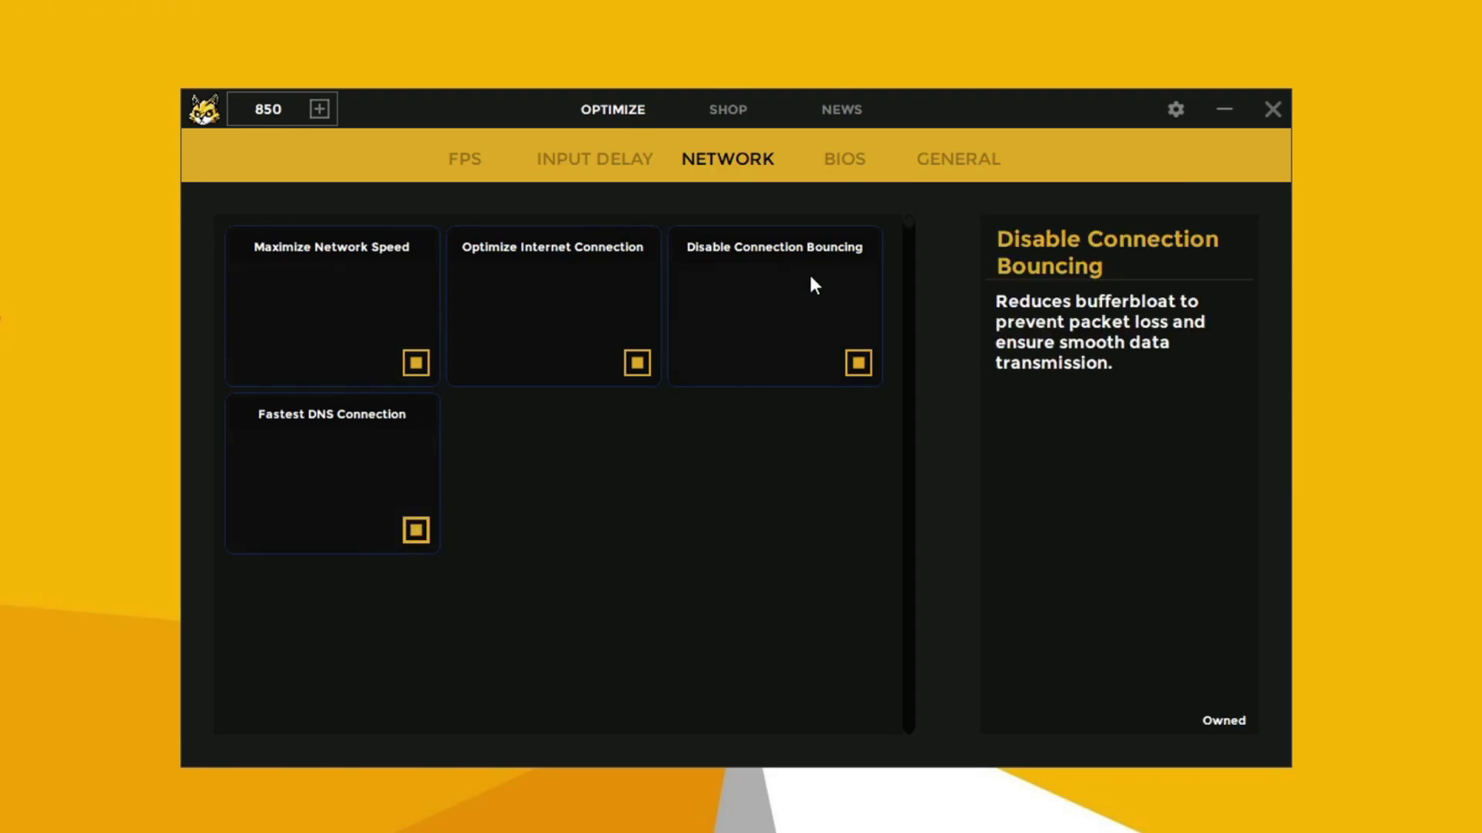
# Step: Set Ultimate BIOS Optimization on the BIOS page to prioritize FPS
pyautogui.click(849, 161)
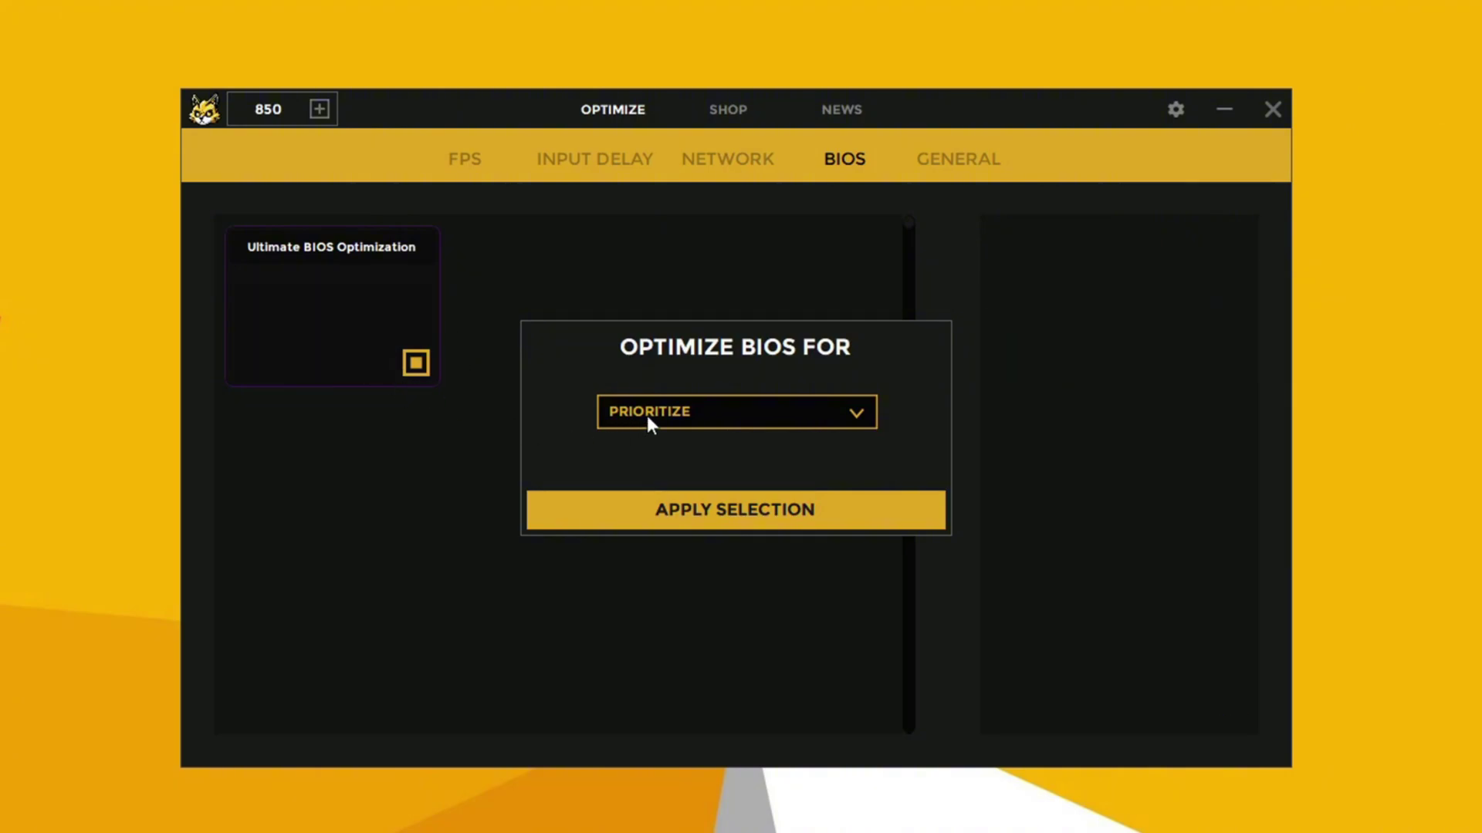
pyautogui.click(647, 415)
pyautogui.click(617, 439)
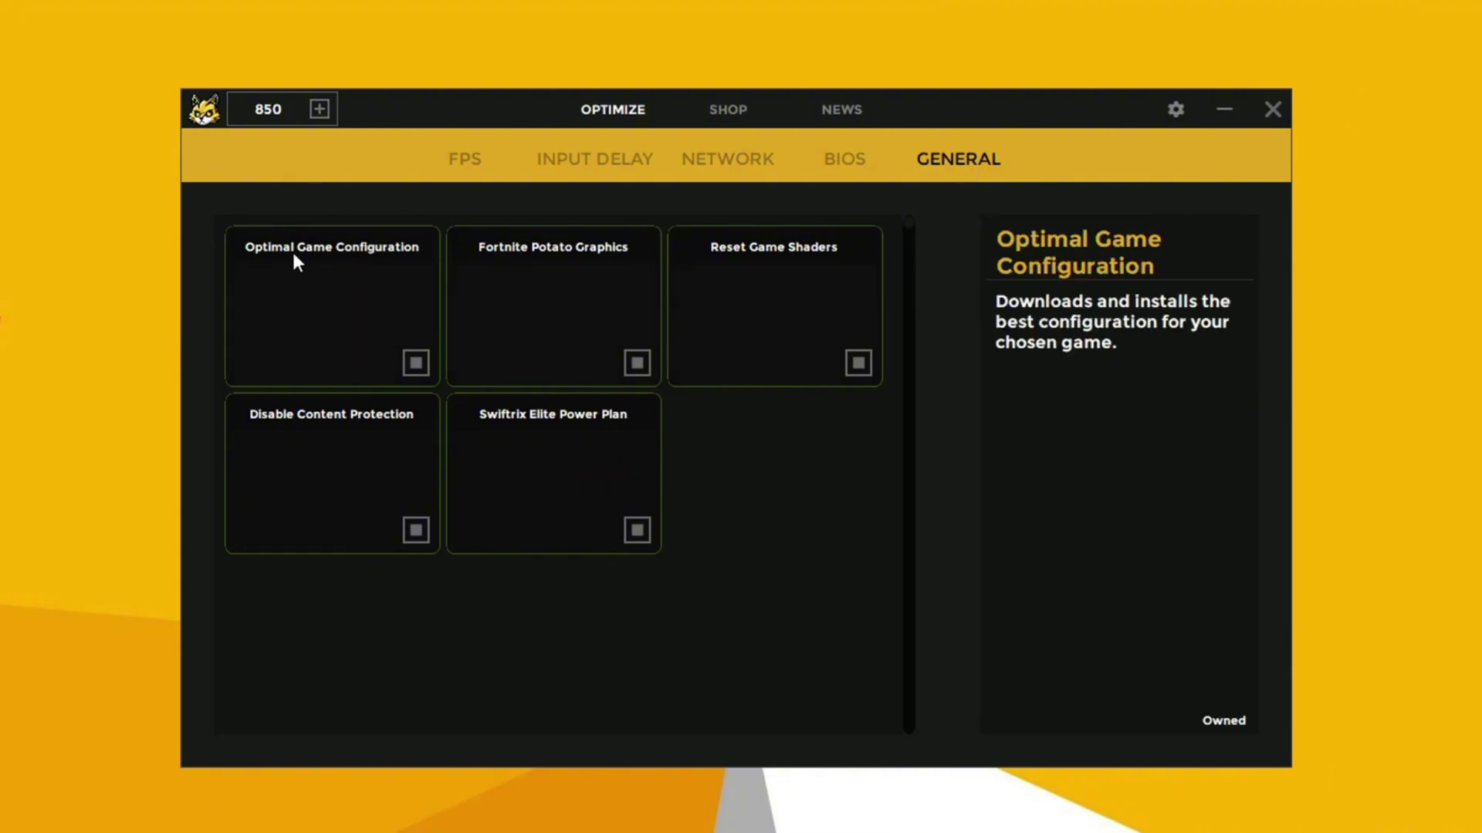
# Step: Enable Optimal Game Configuration and install the FORTNITE game config
pyautogui.click(415, 363)
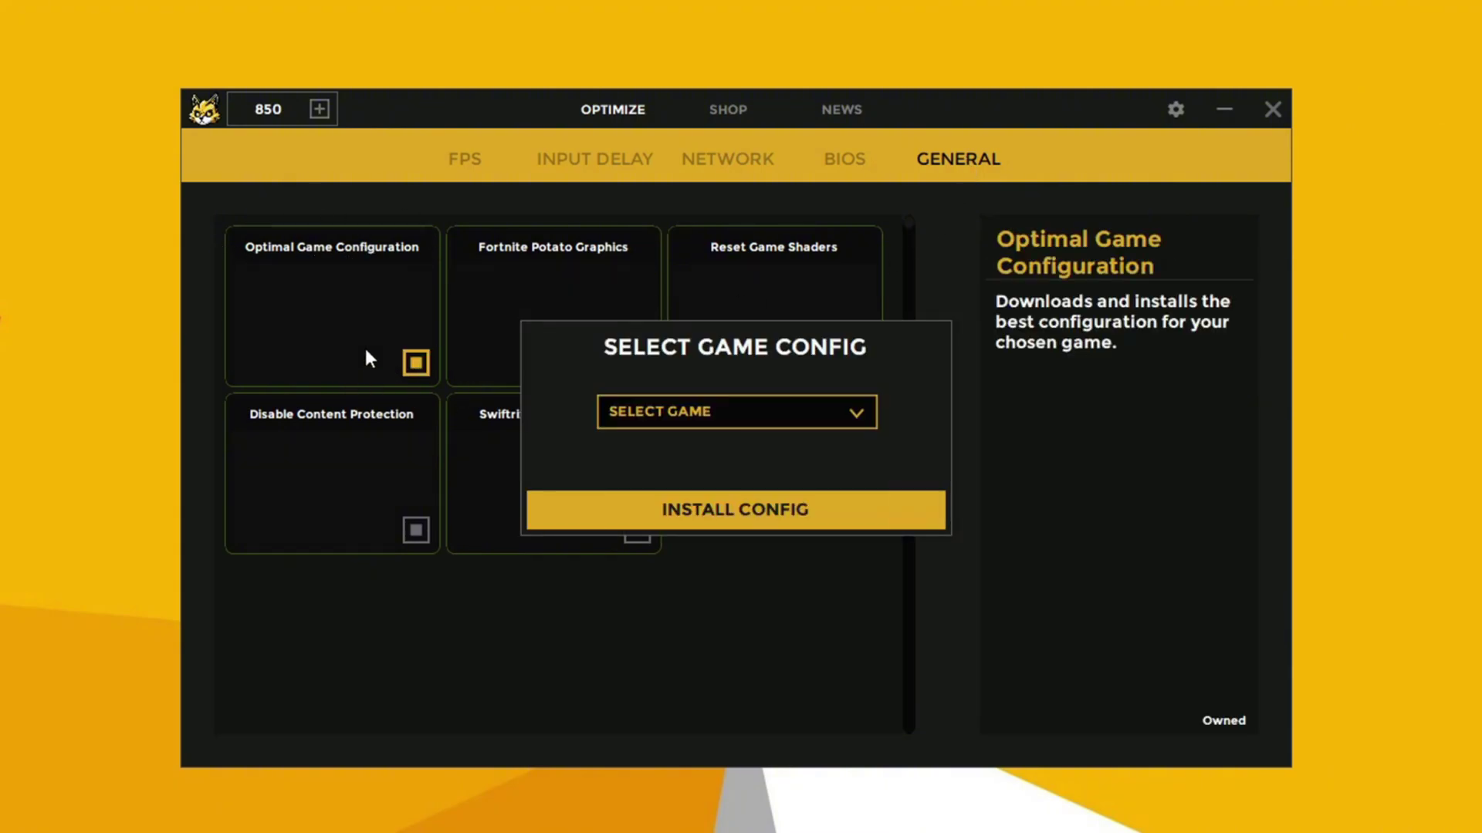
pyautogui.click(698, 421)
pyautogui.click(645, 444)
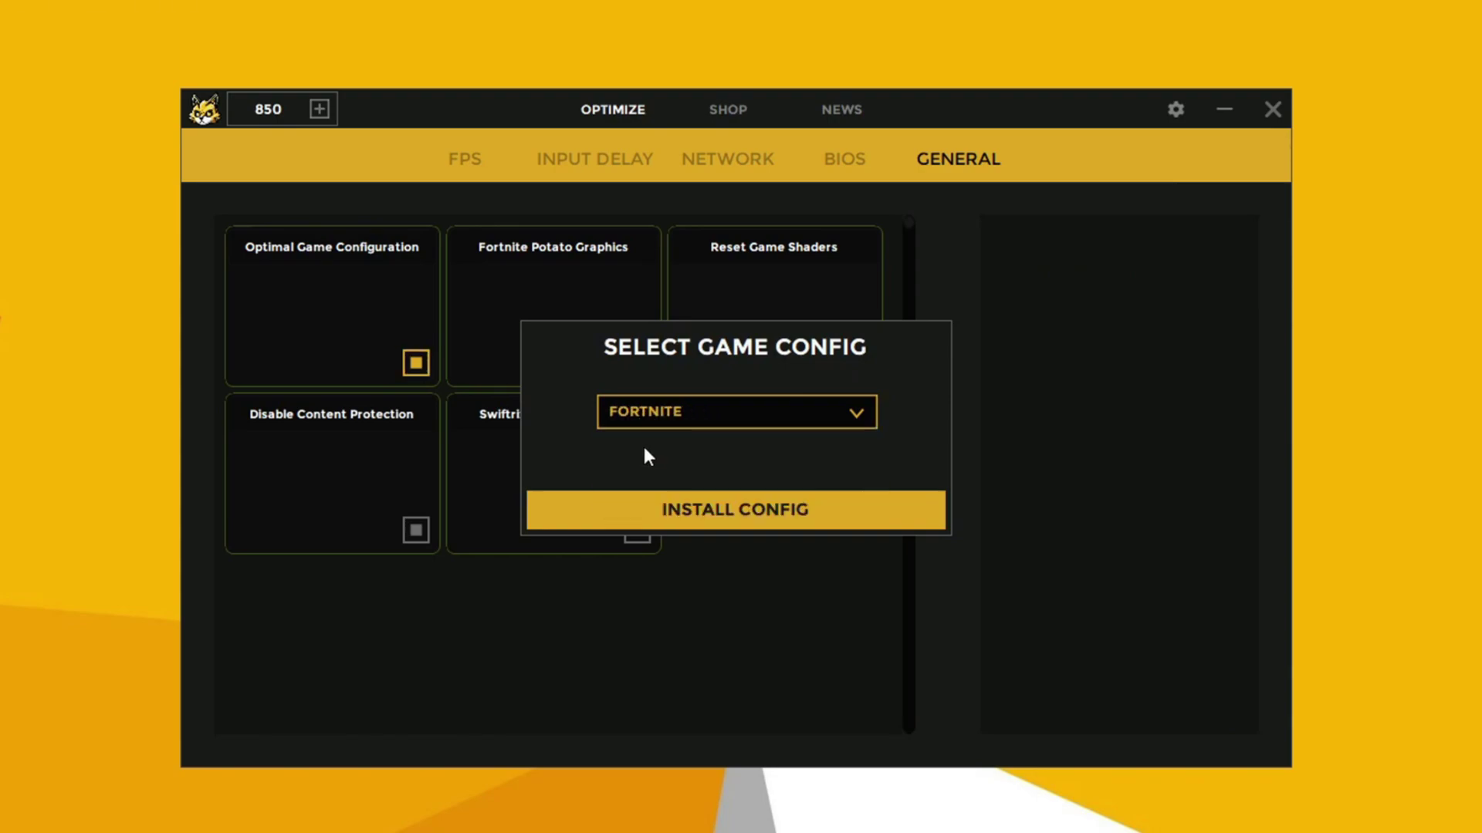
pyautogui.click(741, 513)
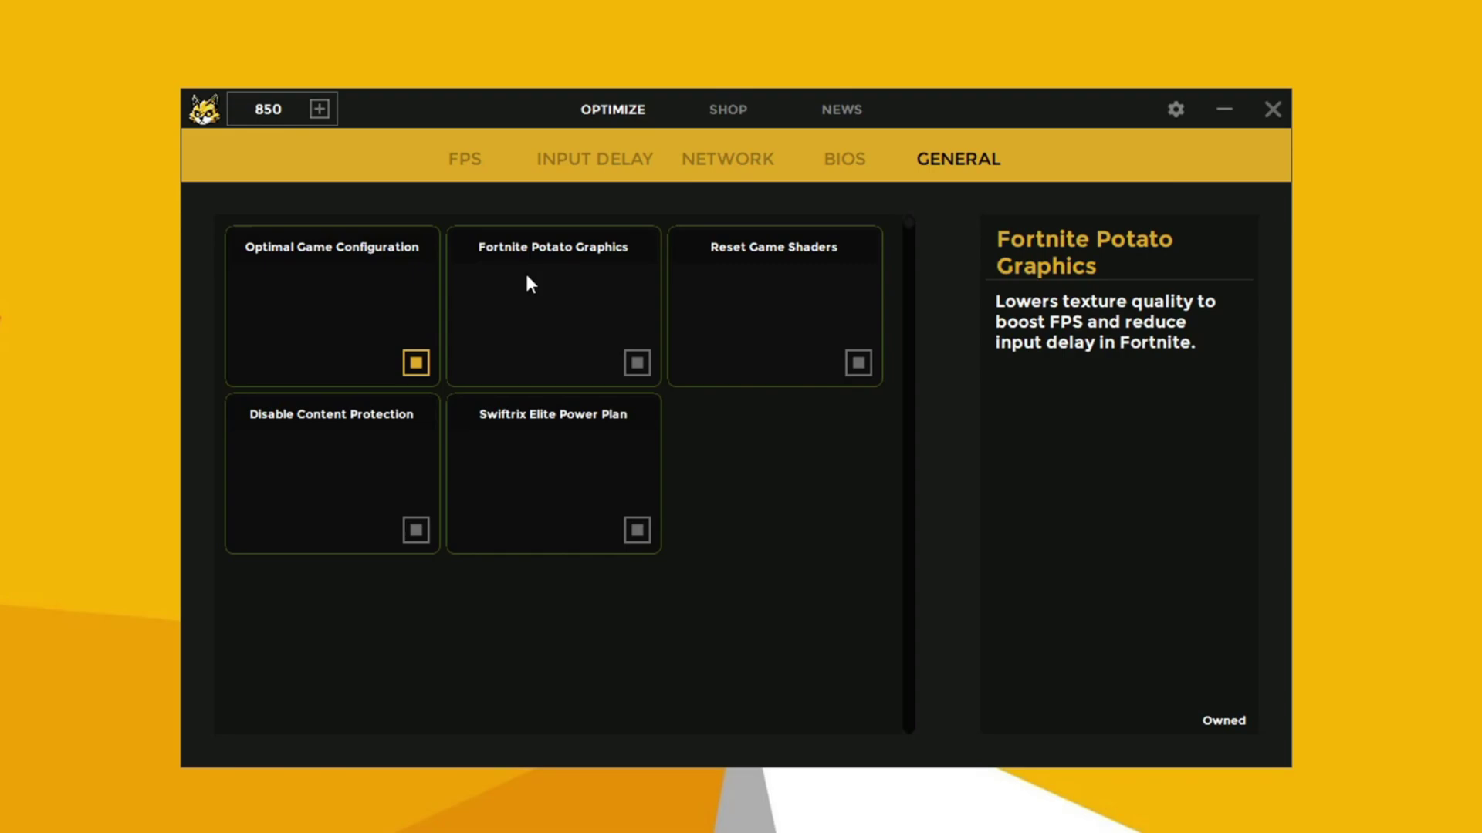
# Step: Enable Fortnite Potato Graphics and apply Mild downscaling strength
pyautogui.click(634, 364)
pyautogui.click(640, 426)
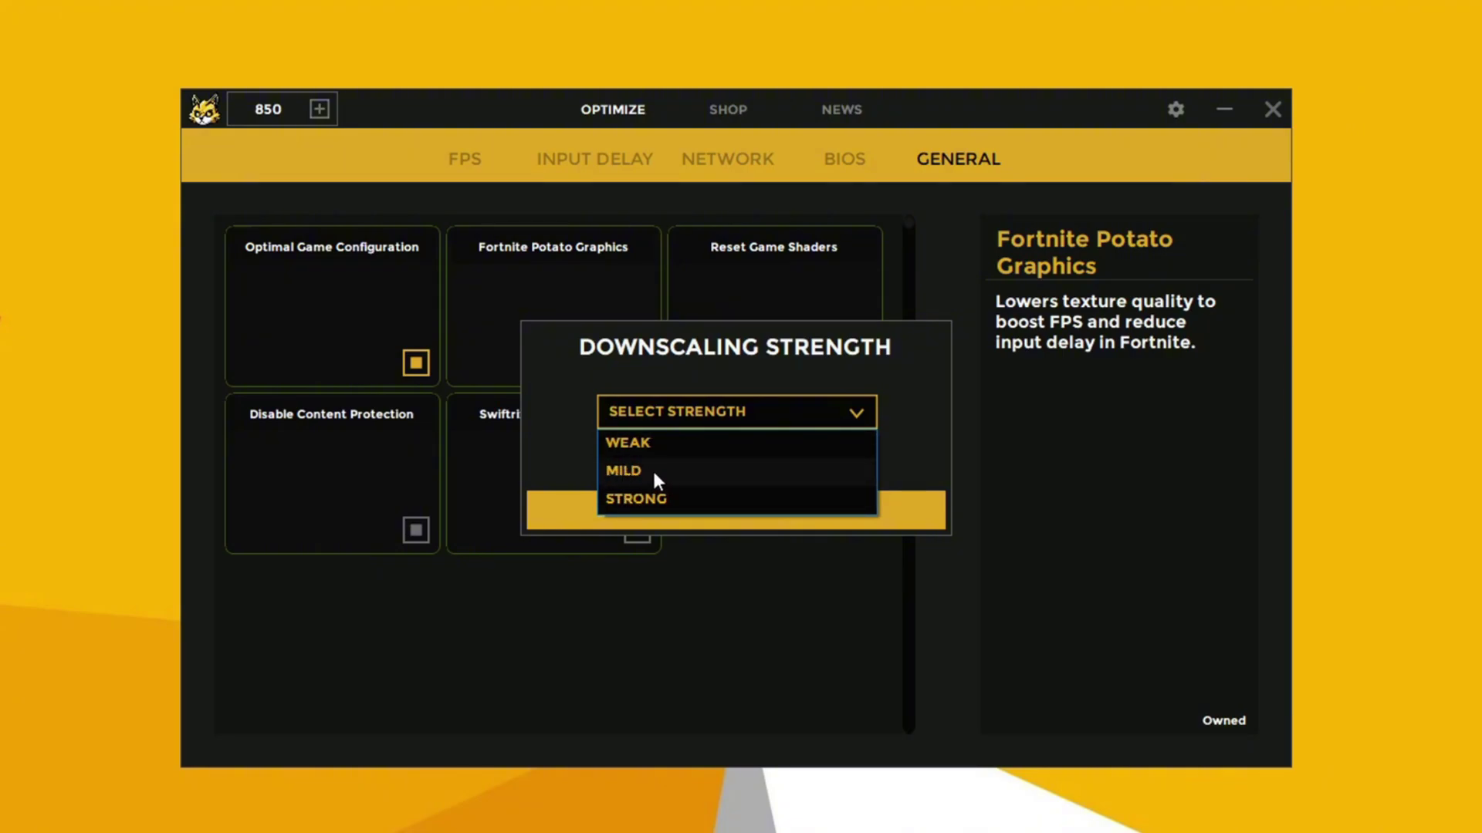
pyautogui.click(622, 470)
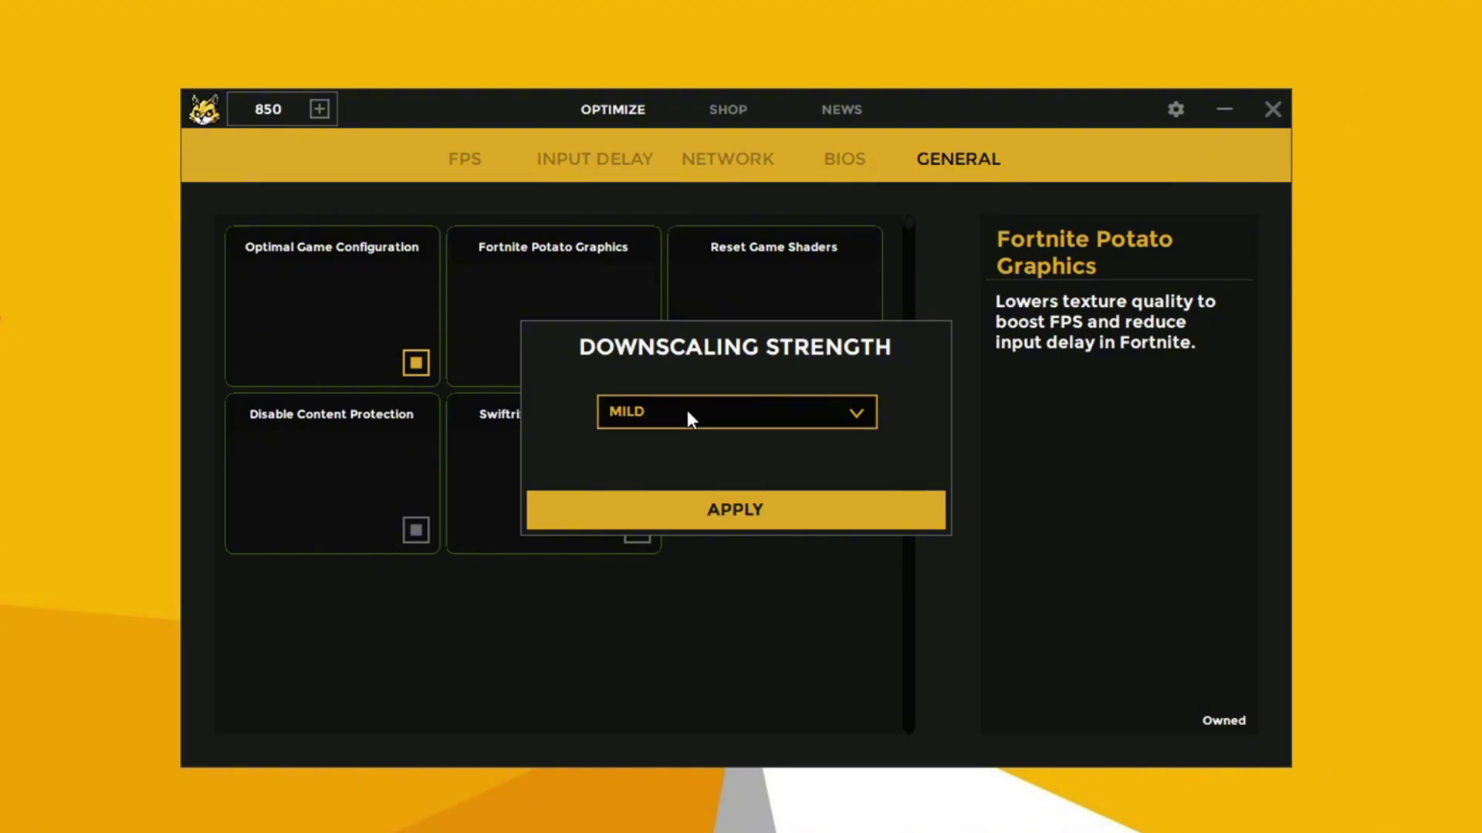
pyautogui.click(717, 513)
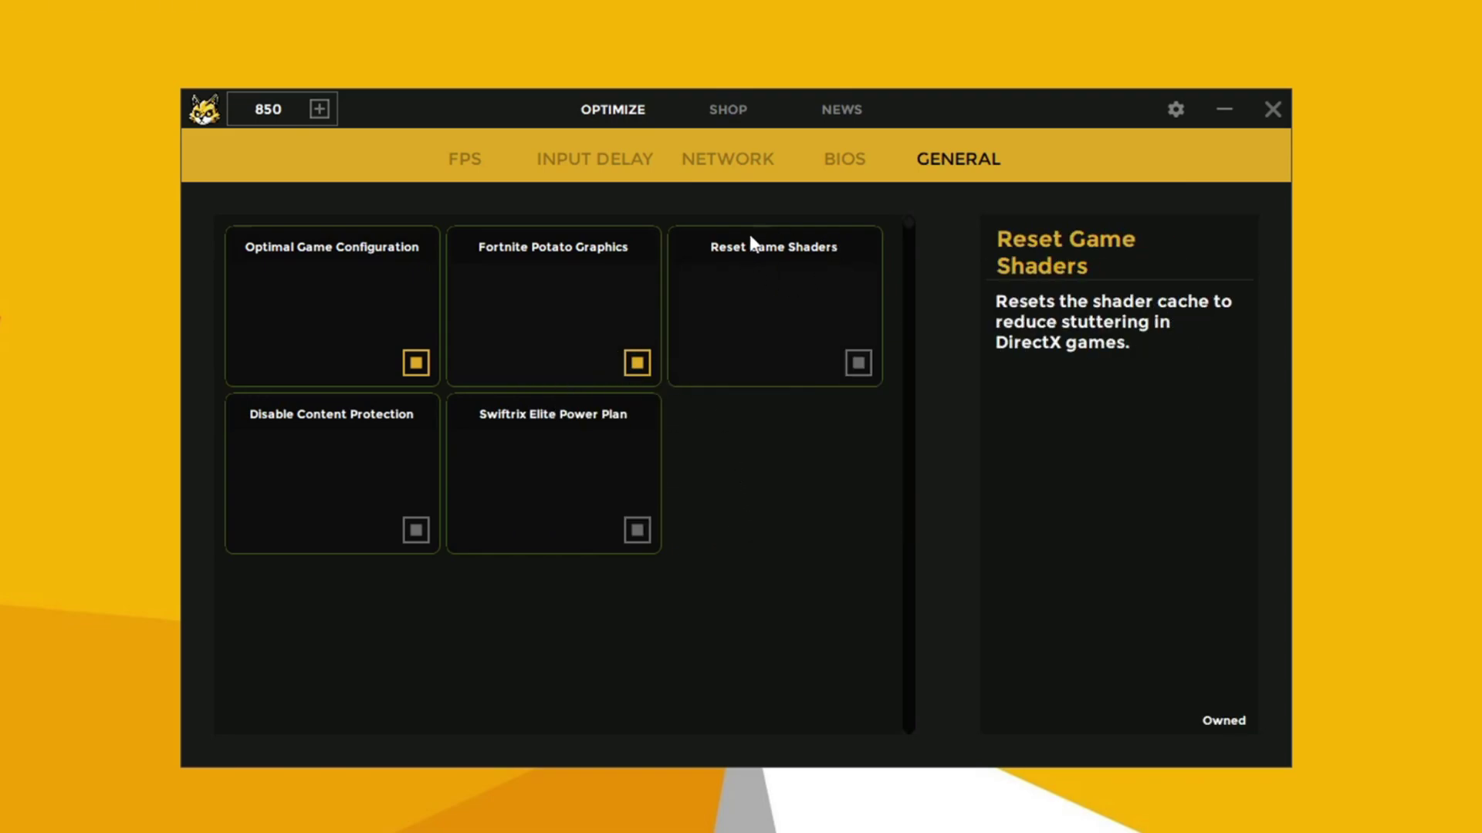
# Step: Enable Reset Game Shaders, Disable Content Protection and Swiftrix Elite Power Plan
pyautogui.click(858, 363)
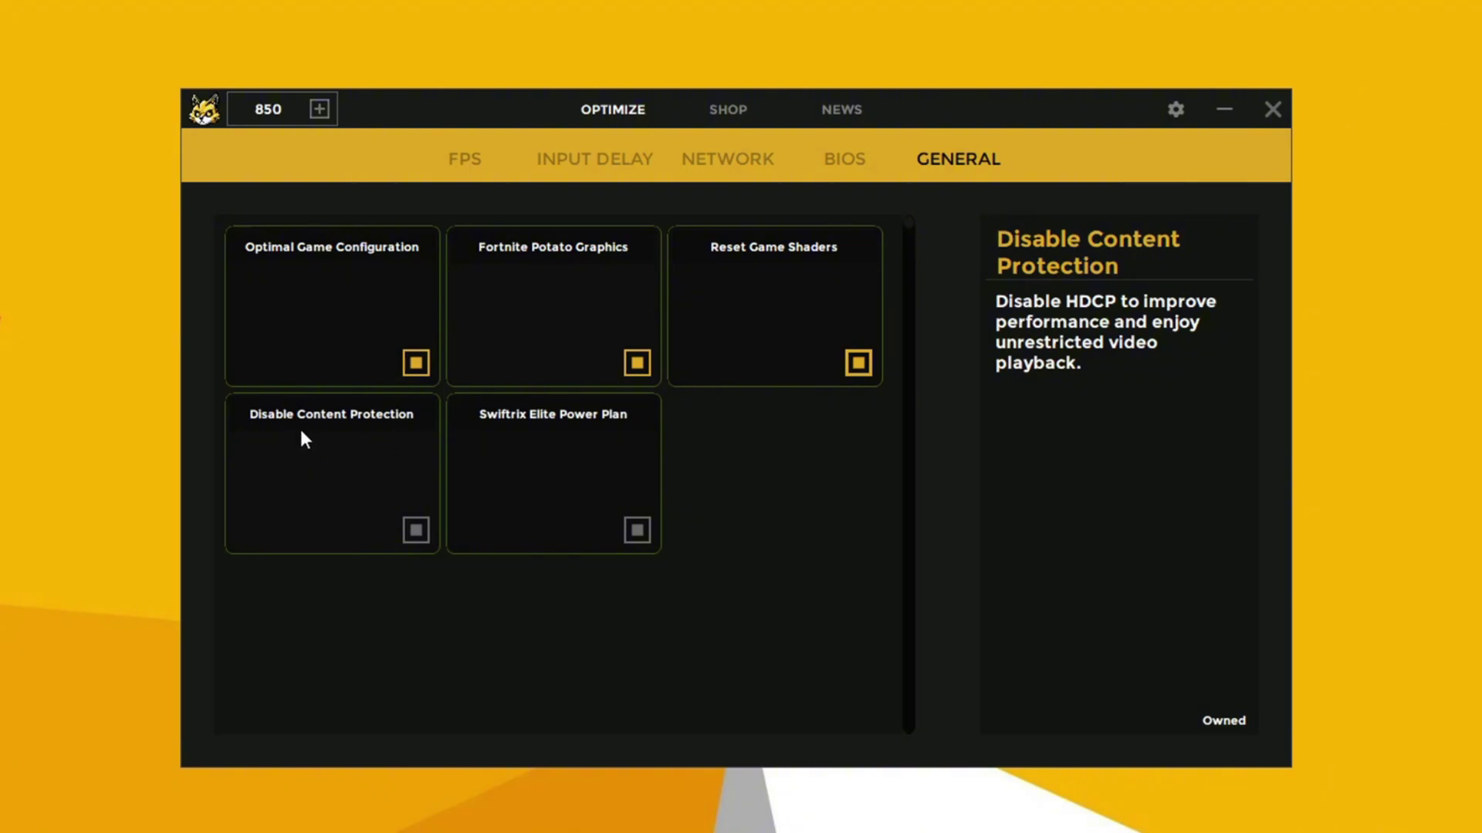
pyautogui.click(417, 533)
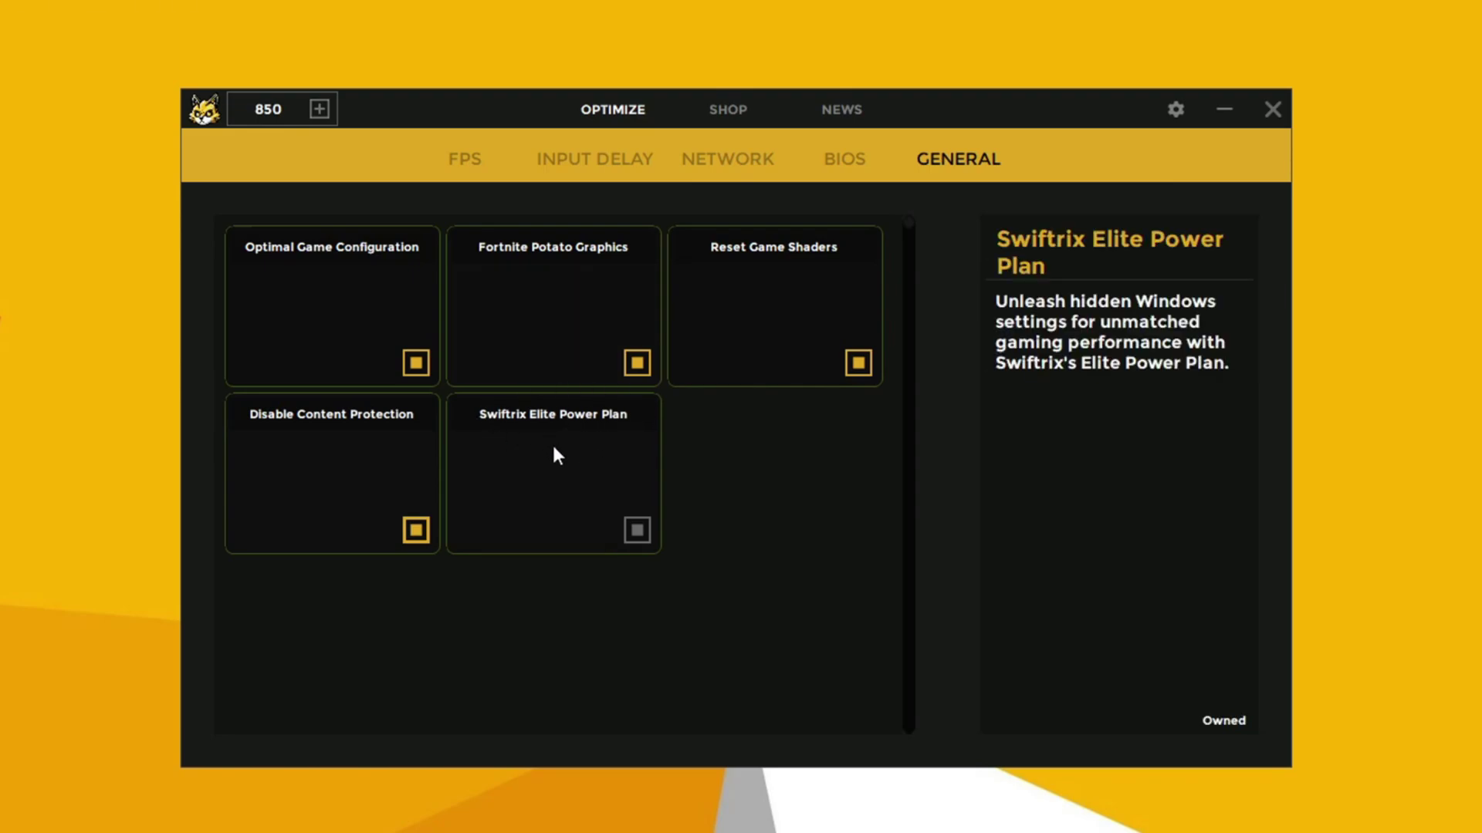
pyautogui.click(637, 532)
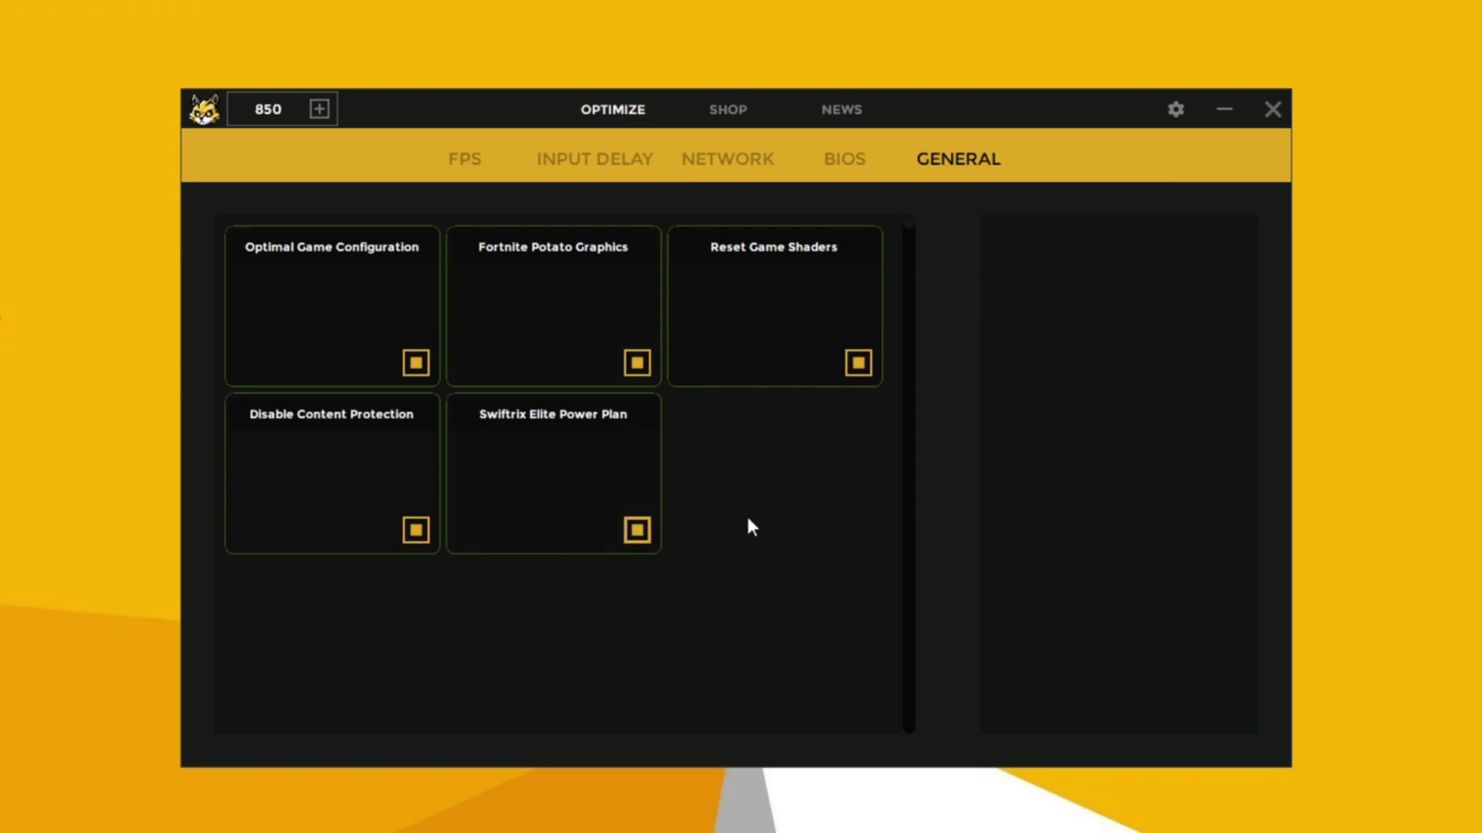